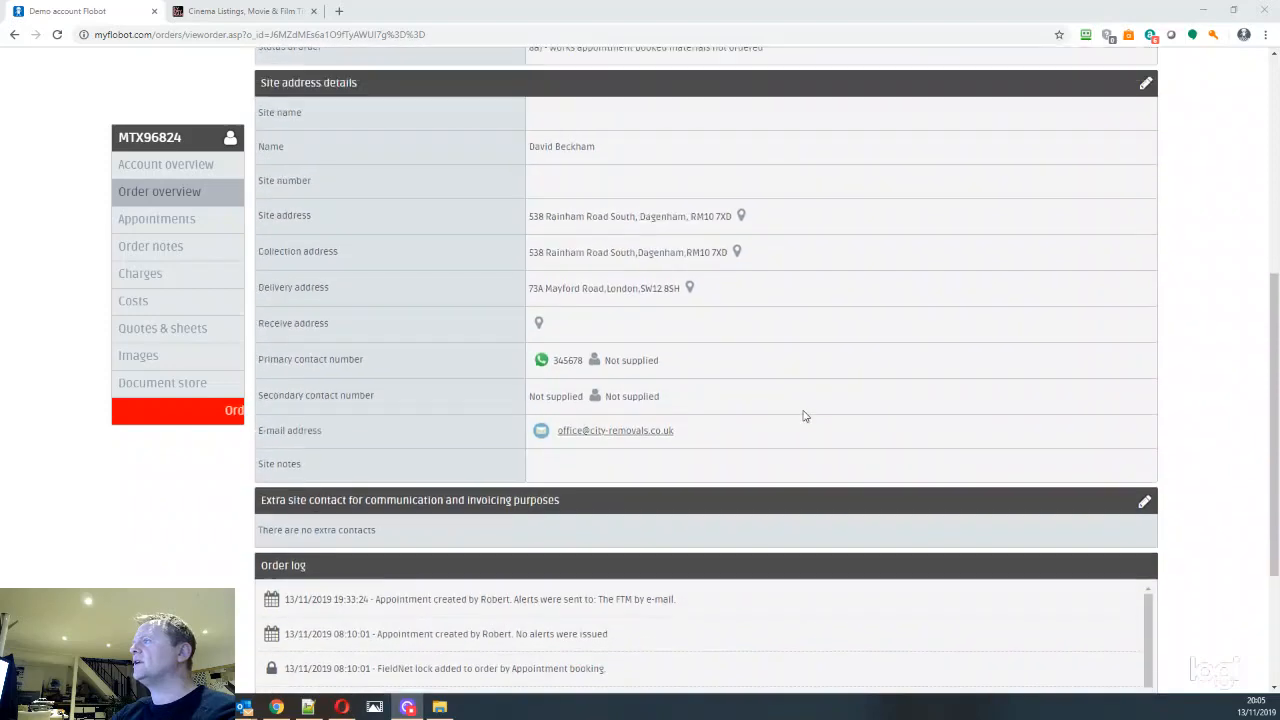
# Go to the order's appointments and start adding a new appointment from the schedule calendar
pyautogui.scroll(5, 805, 418)
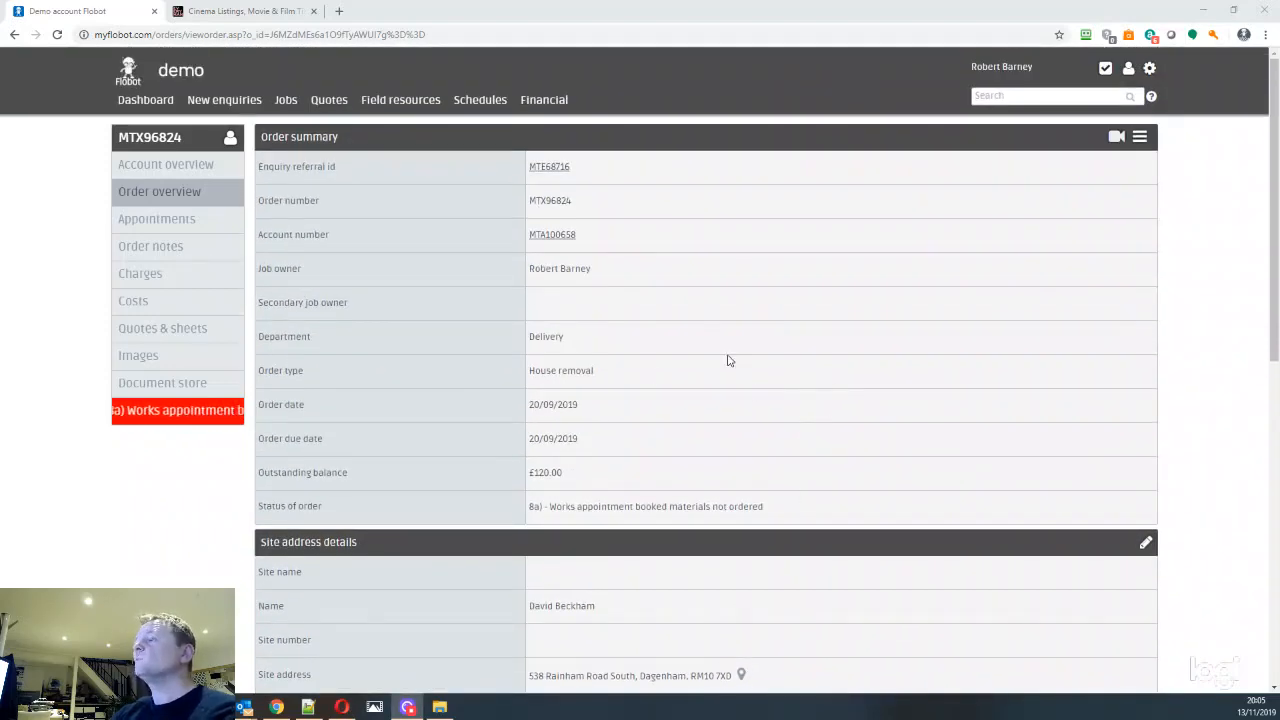
pyautogui.click(160, 220)
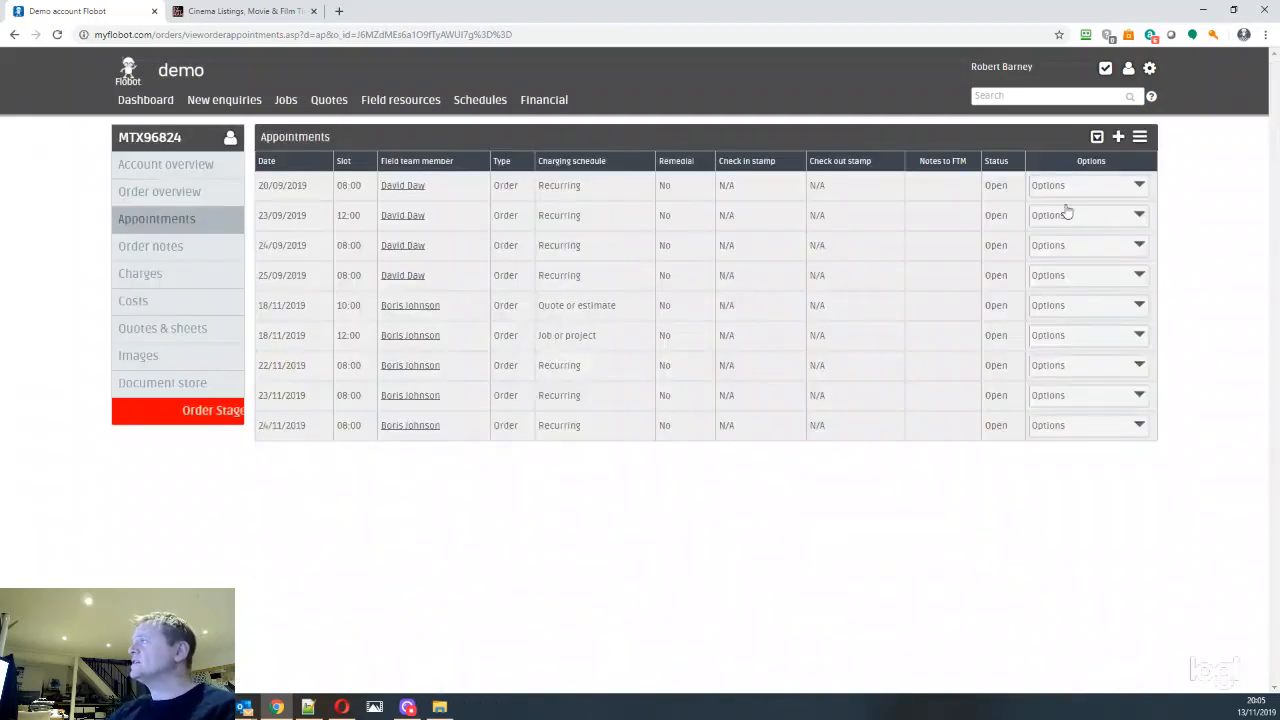
pyautogui.click(1119, 138)
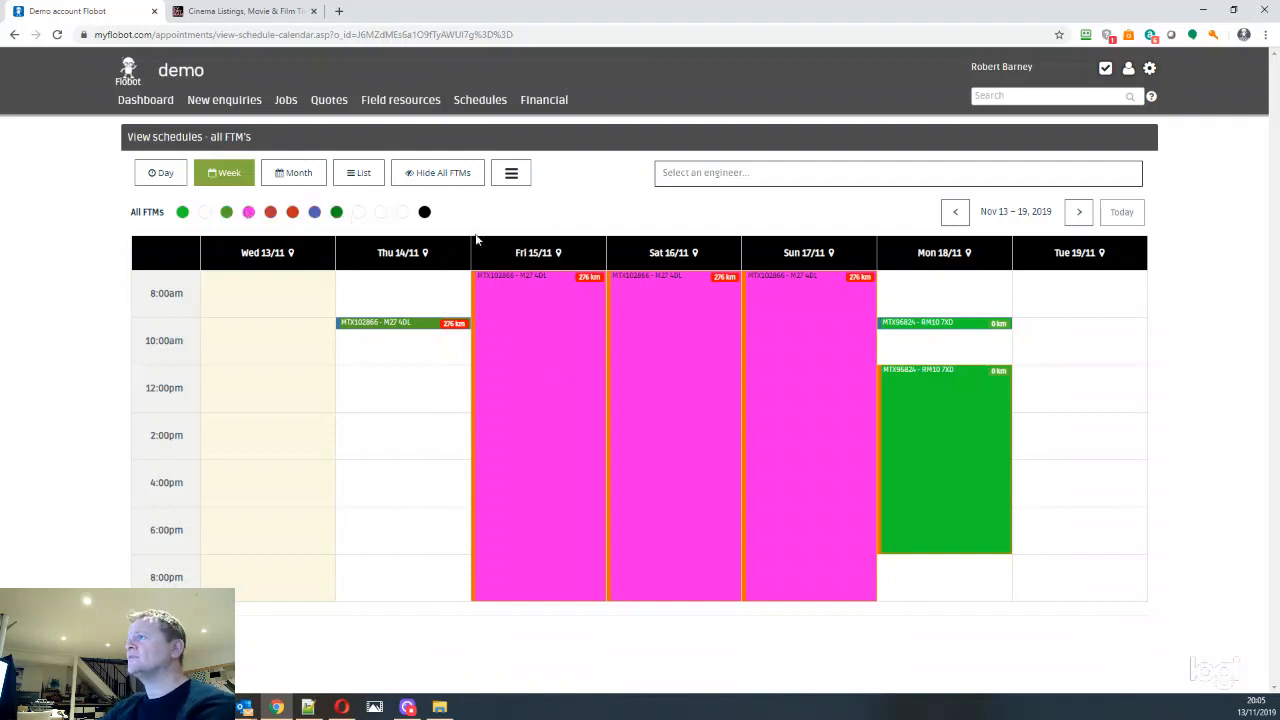
# Display the first listed engineer's own schedule and advance it to the week of Nov 20–26, 2019
pyautogui.click(701, 172)
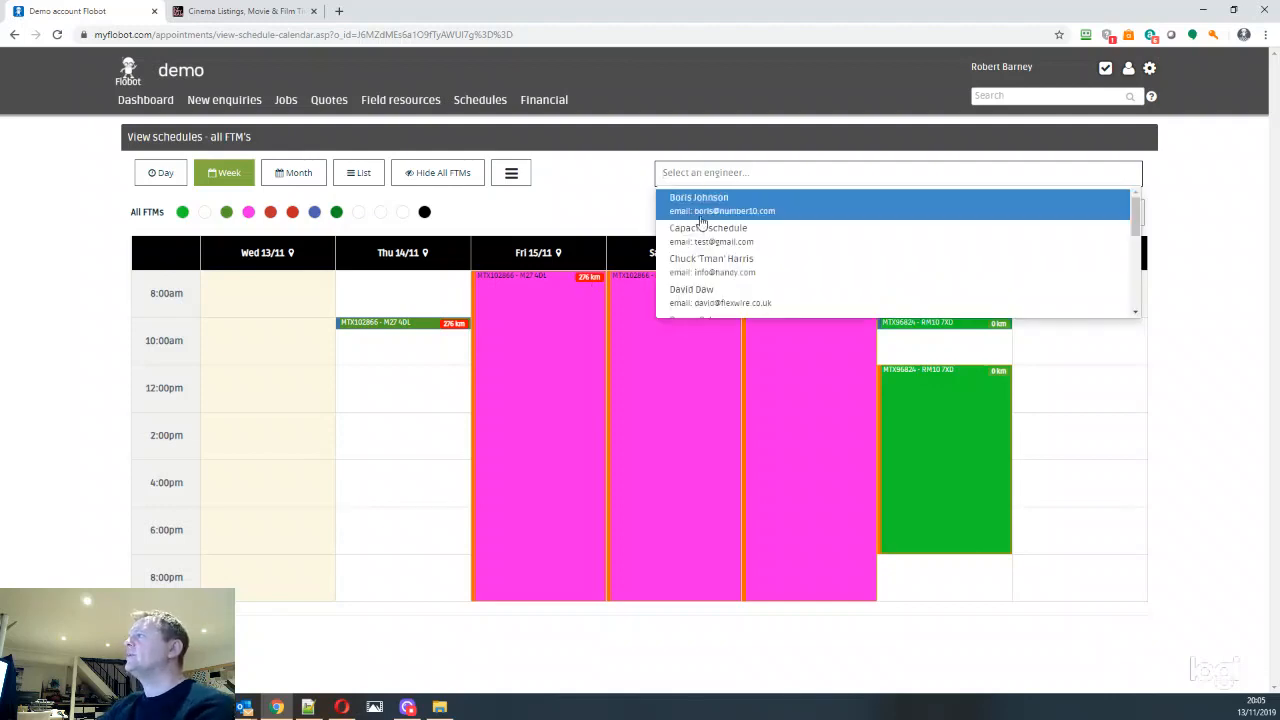
pyautogui.click(702, 206)
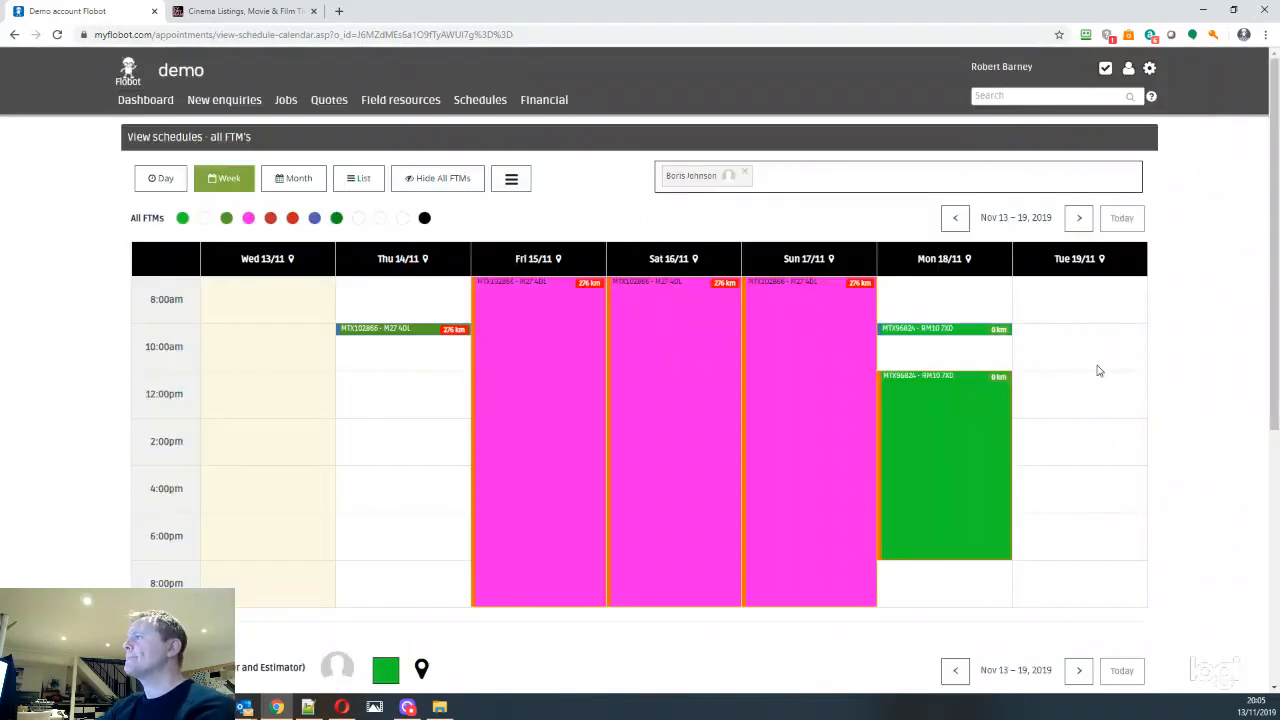
pyautogui.scroll(-5, 1100, 369)
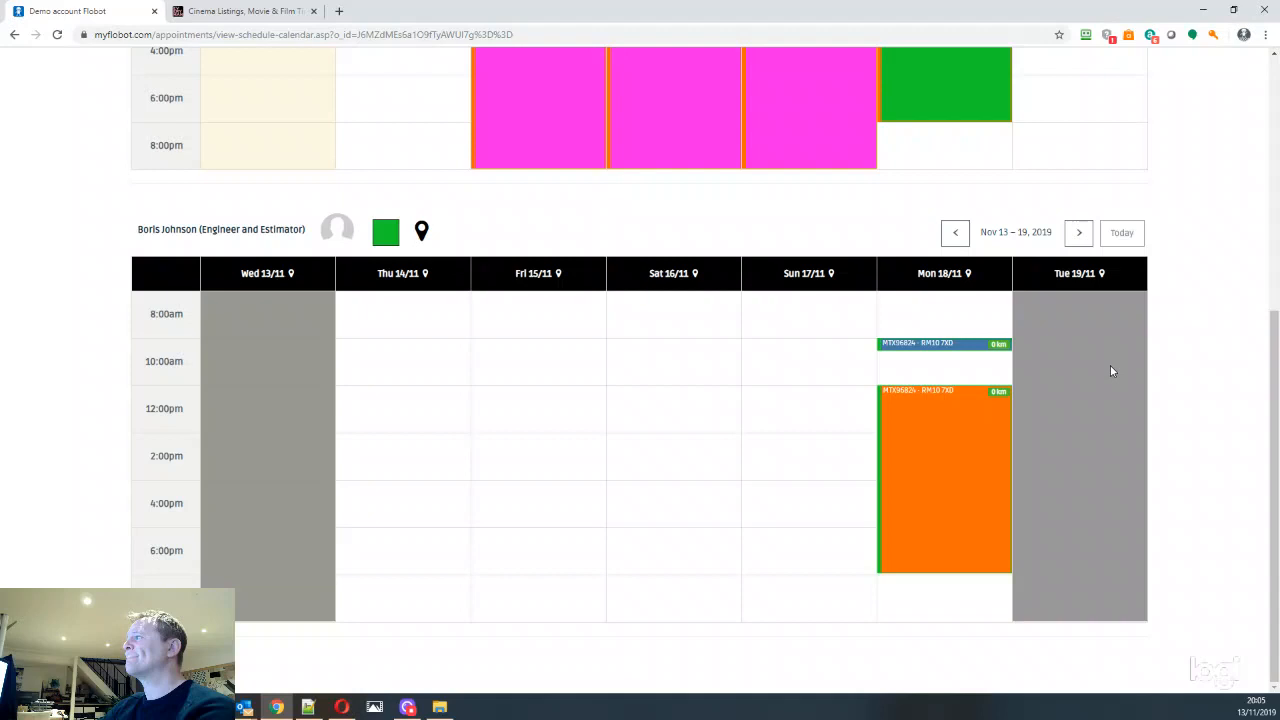
pyautogui.click(1081, 228)
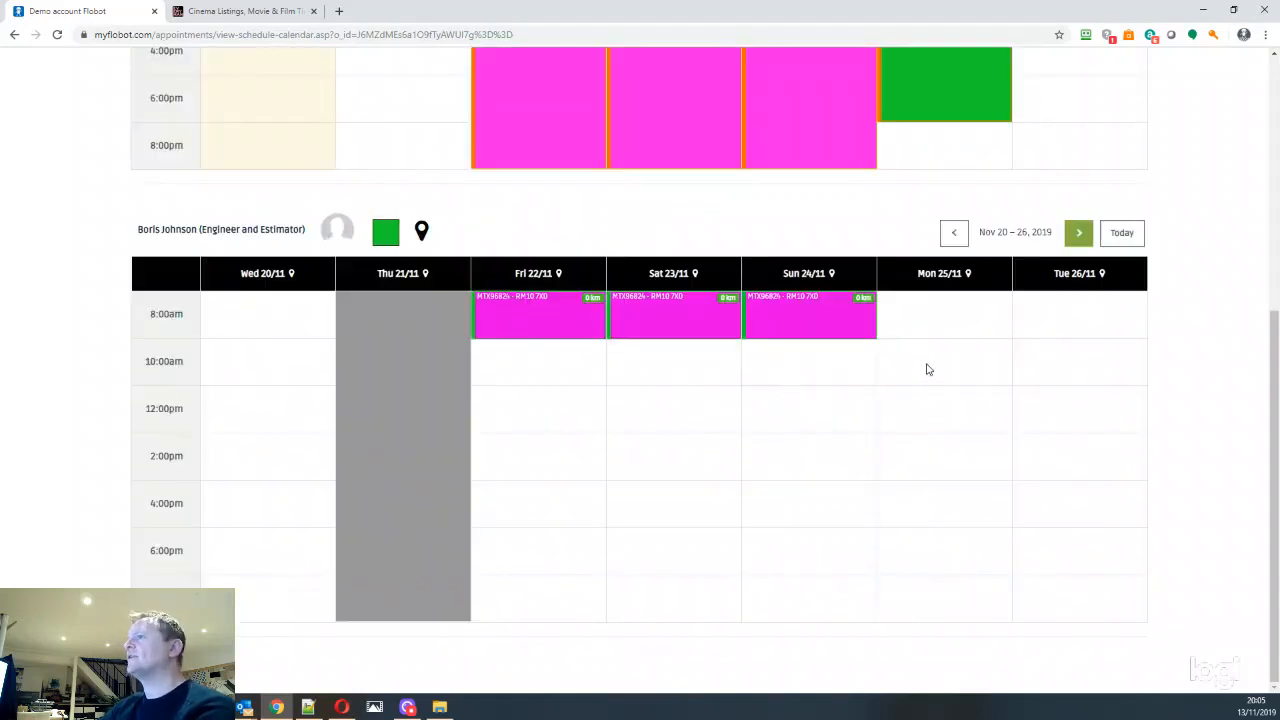
# Start an appointment on Monday 25/11/2019 in the engineer's schedule and set its type to Quote or estimate
pyautogui.click(926, 366)
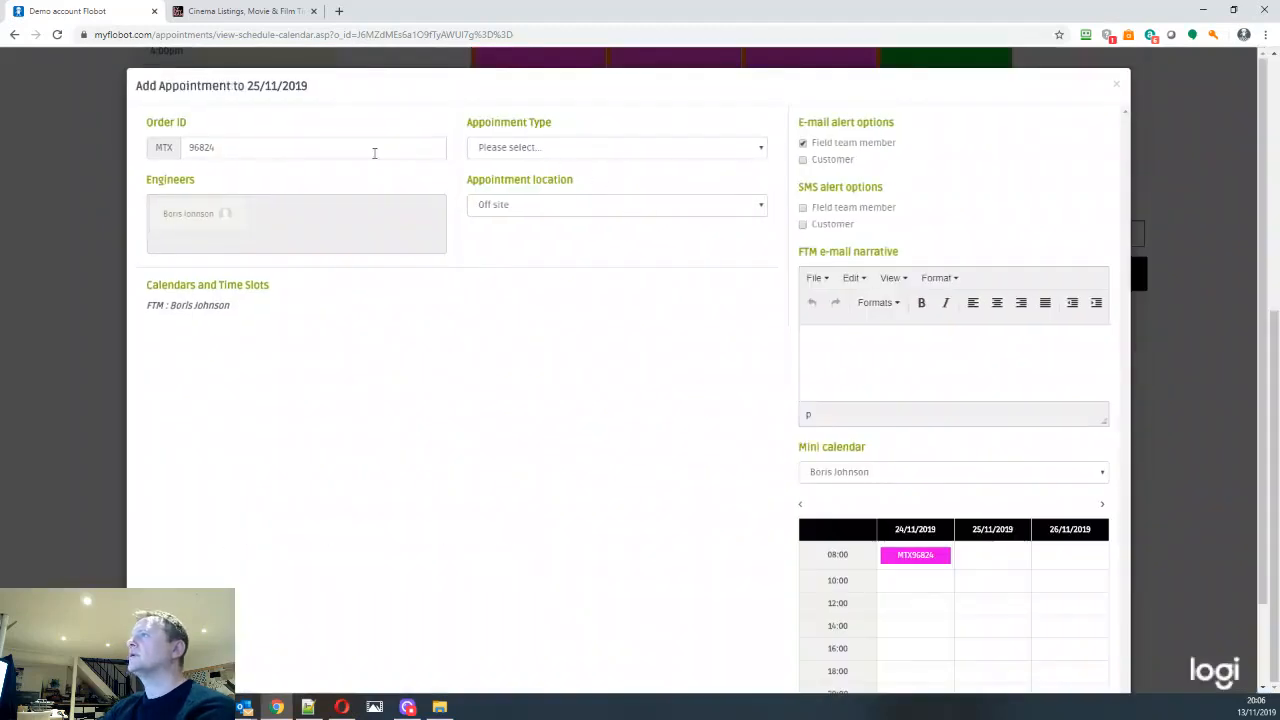
pyautogui.click(502, 150)
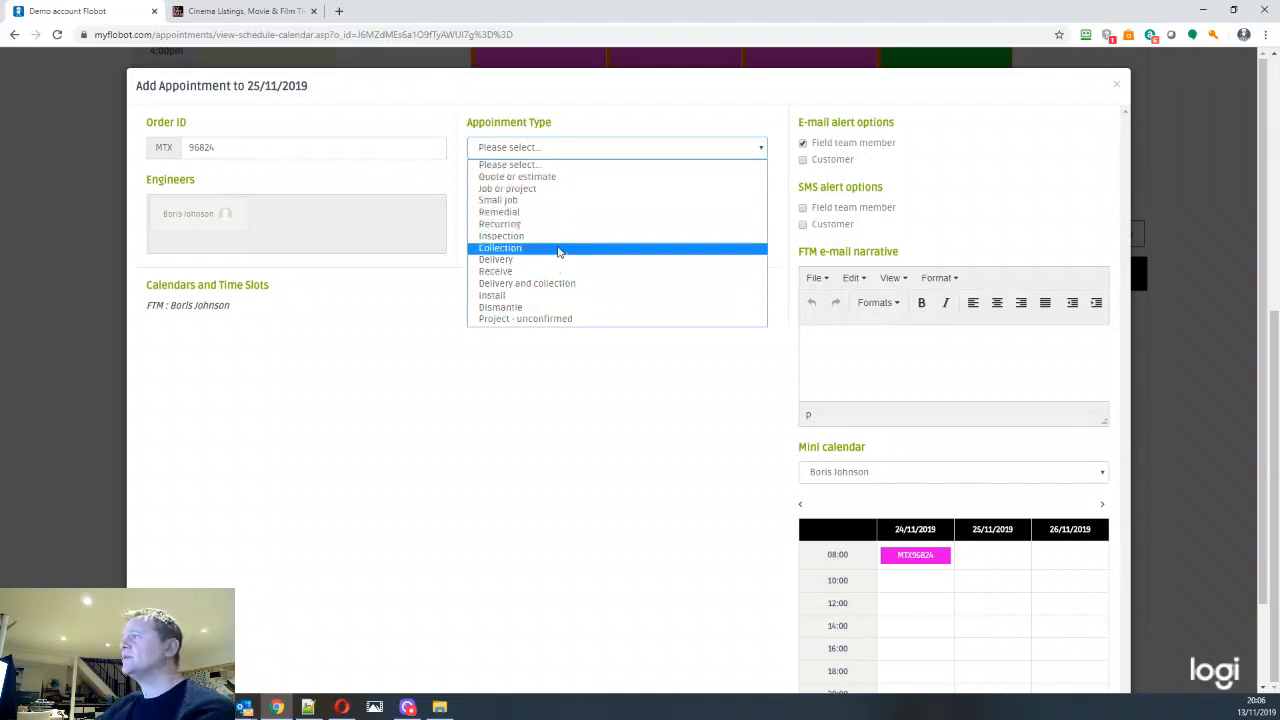
pyautogui.click(545, 180)
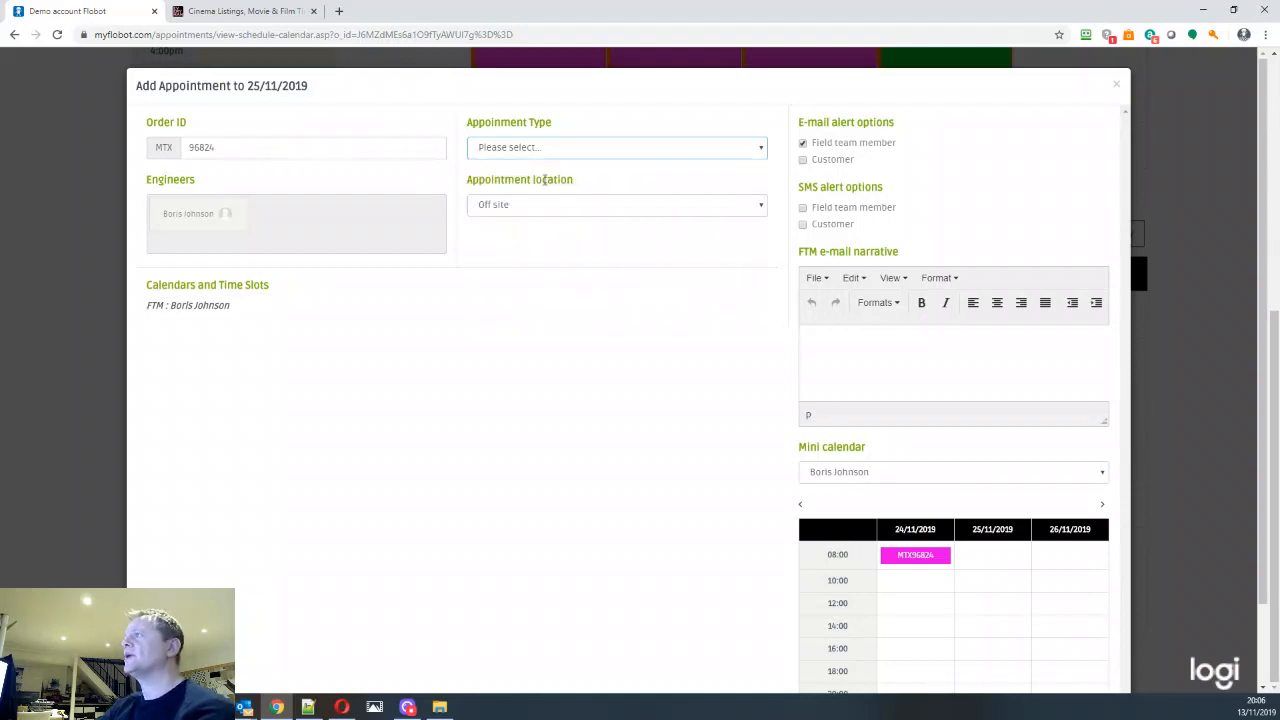
# Enable both e-mail and SMS alerts for the field team member and the customer
pyautogui.click(804, 145)
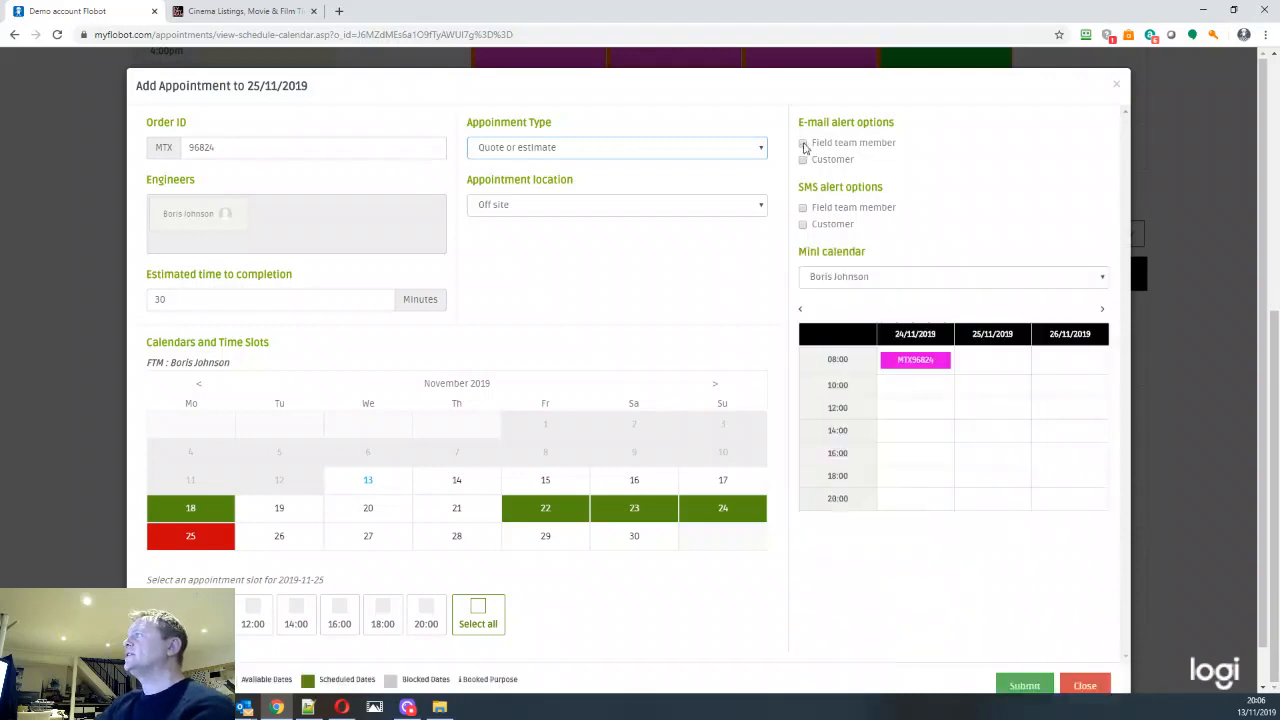
pyautogui.click(804, 145)
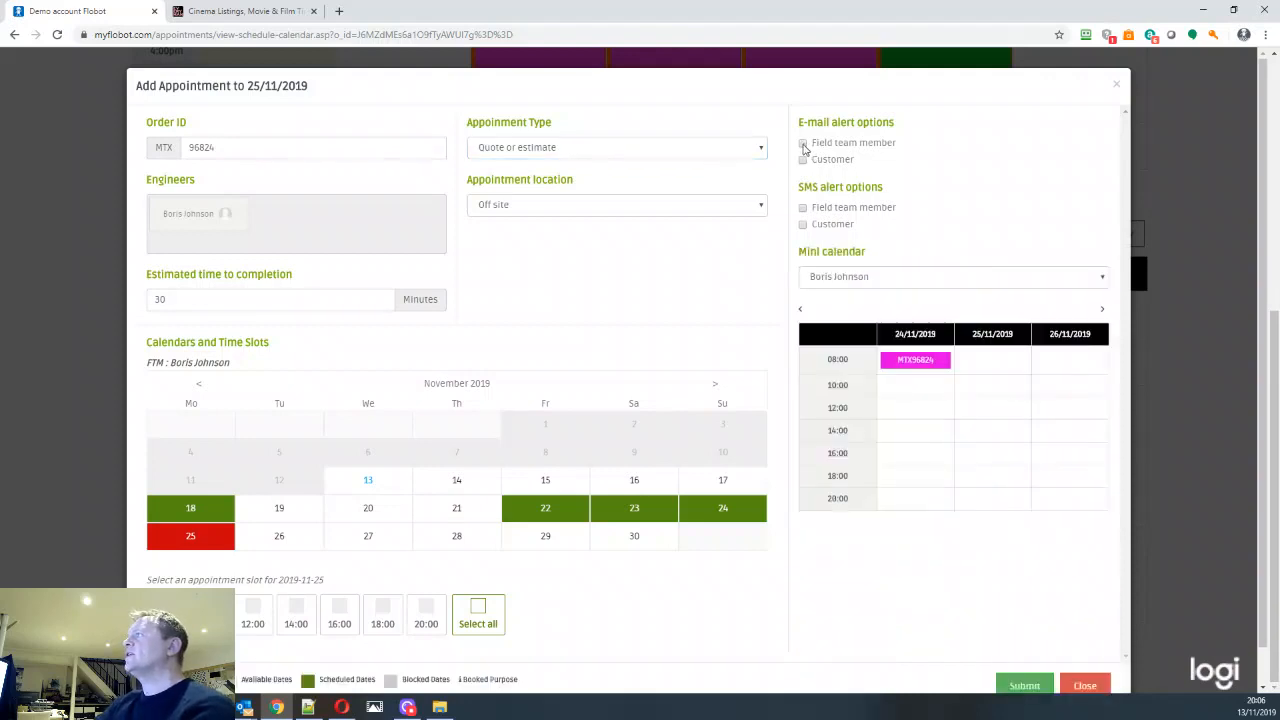
pyautogui.click(802, 208)
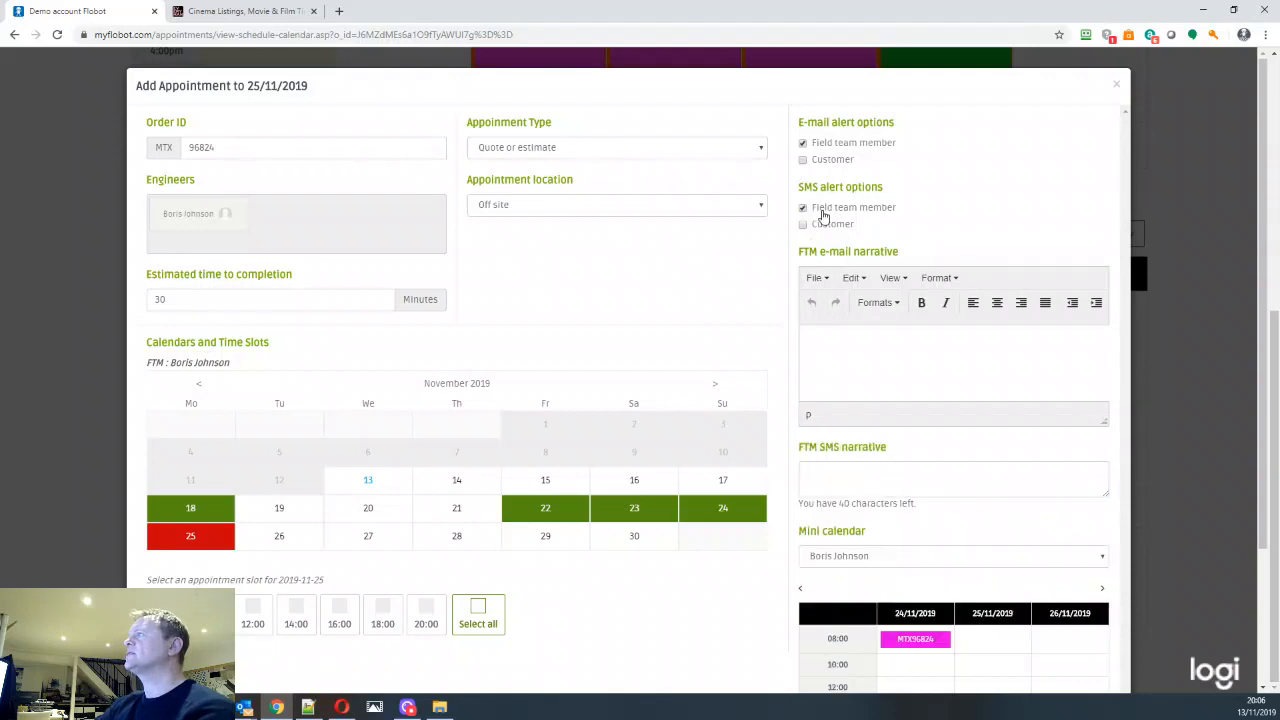
pyautogui.click(802, 160)
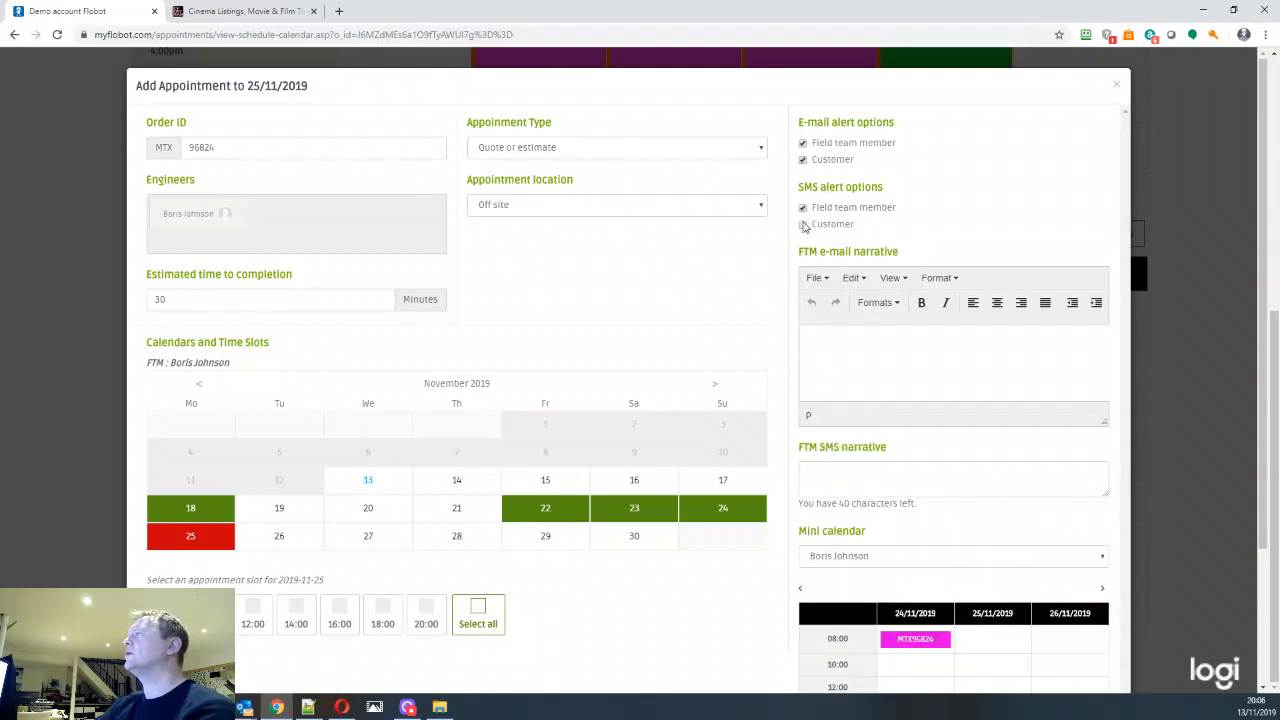
pyautogui.click(802, 224)
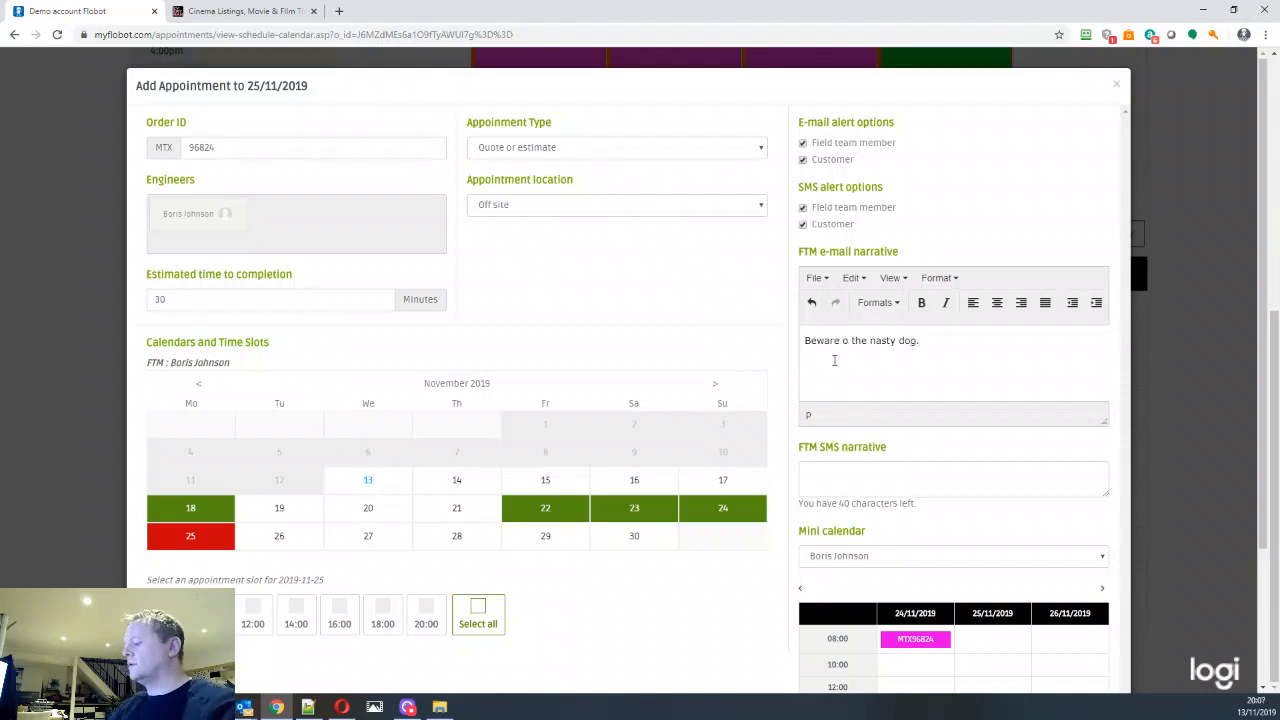
# Complete the FTM e-mail narrative as "Beware of the nasty dog." and choose the 10:00 appointment slot
pyautogui.write('f')
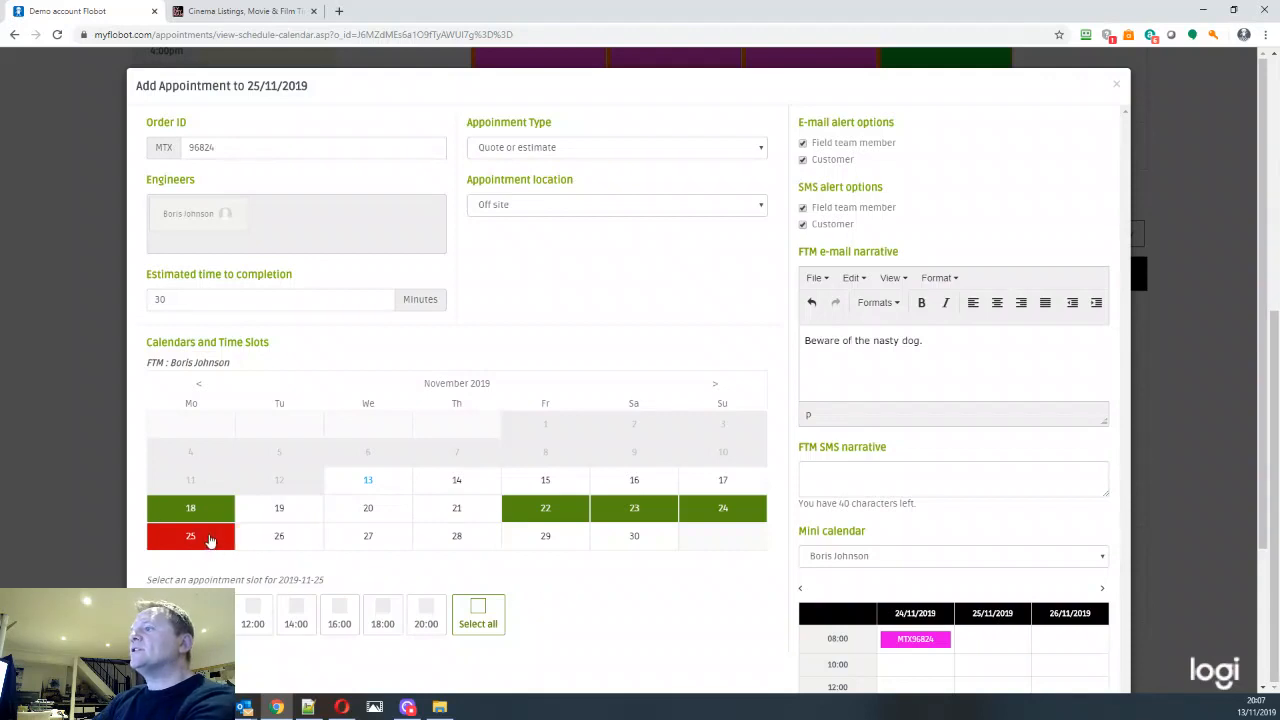
pyautogui.scroll(-2, 655, 612)
pyautogui.click(209, 472)
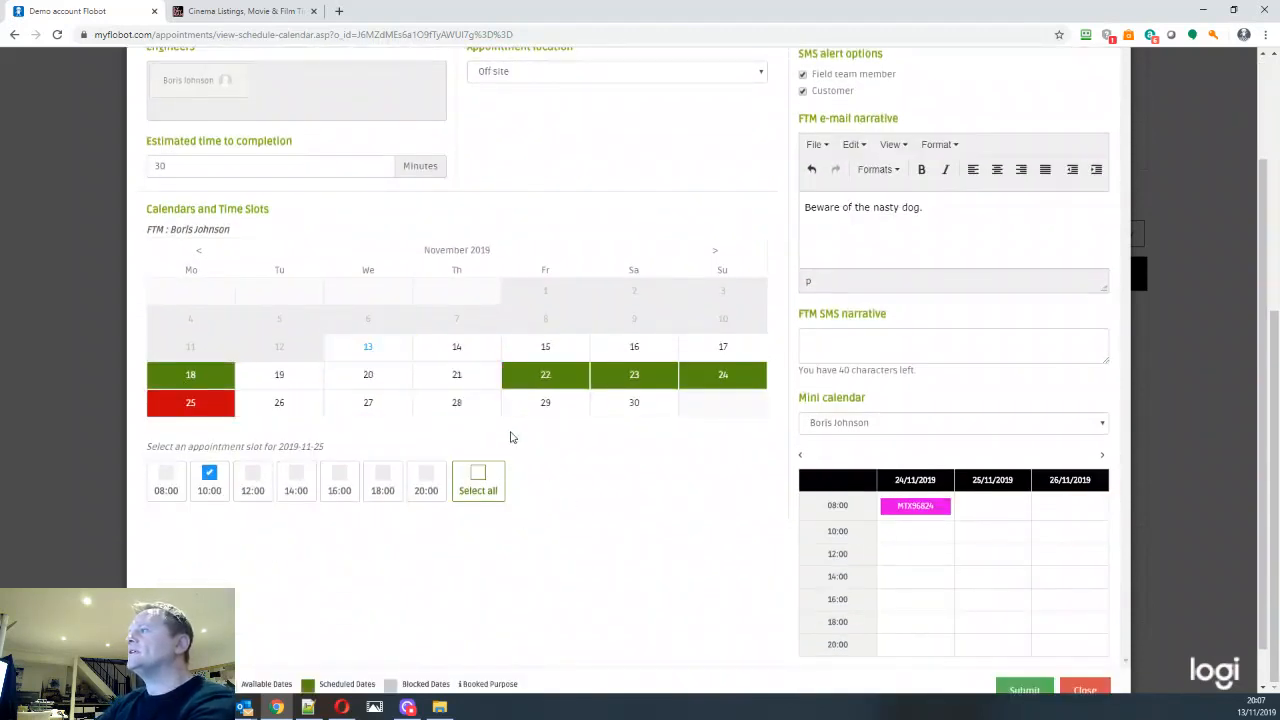
pyautogui.scroll(-1, 660, 550)
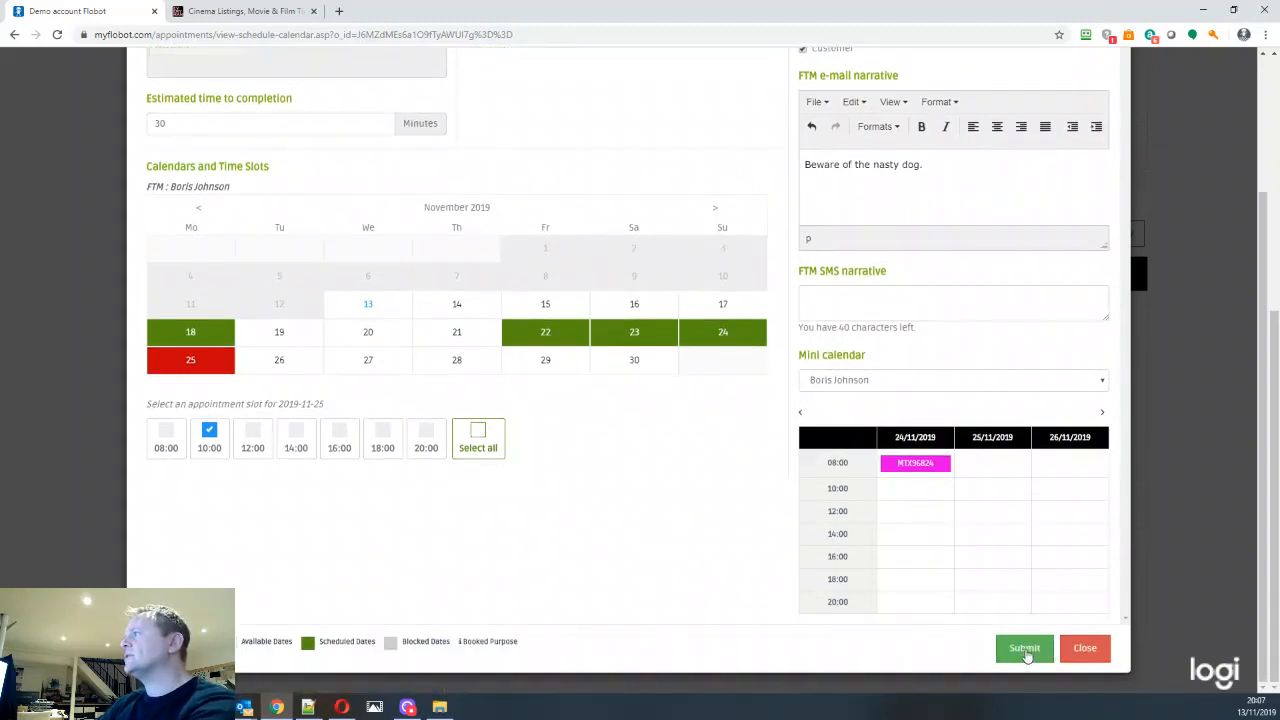
# Enter "see email" as the FTM SMS narrative and submit the quote appointment
pyautogui.click(810, 305)
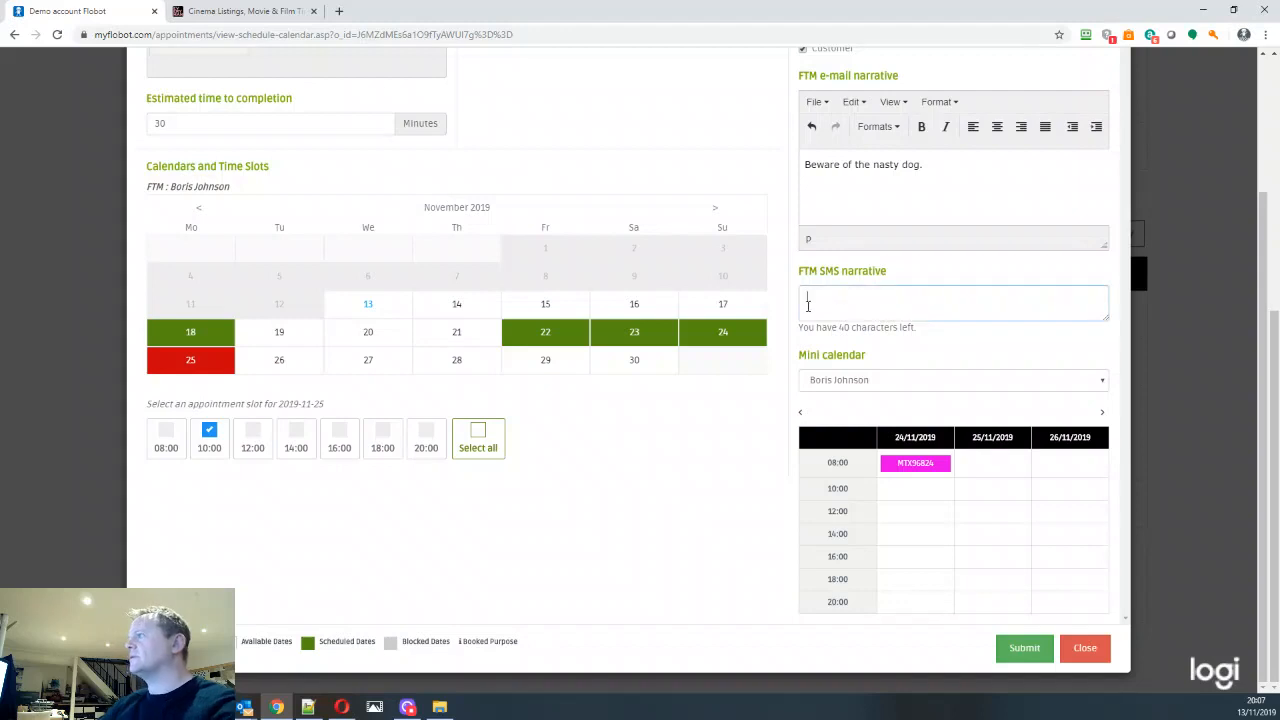
pyautogui.write('see ee')
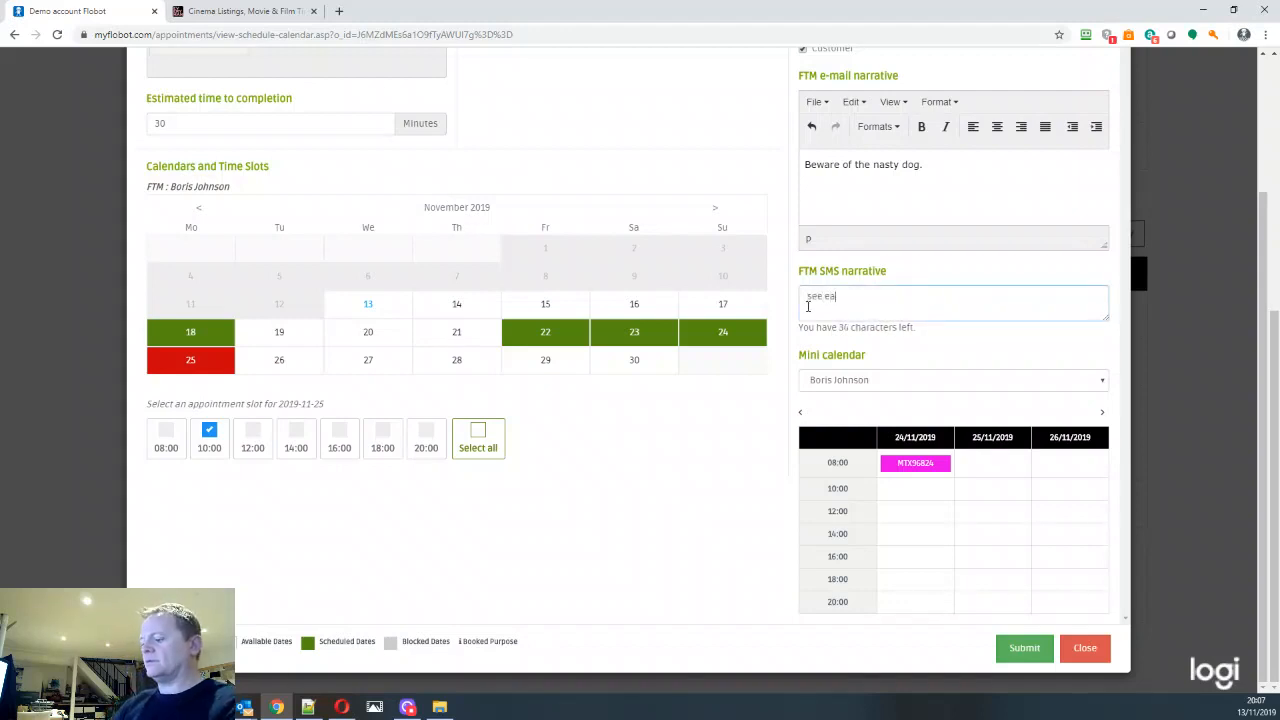
pyautogui.write('mail')
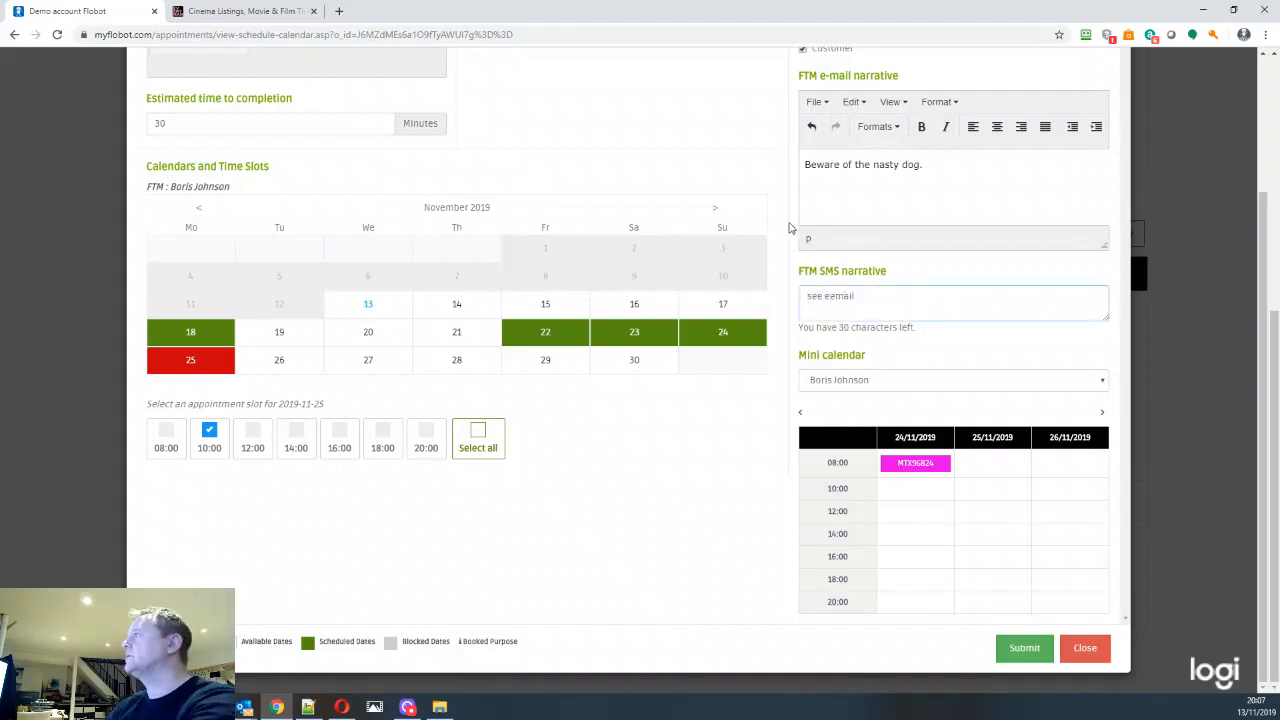
pyautogui.click(834, 297)
pyautogui.press('BackSpace')
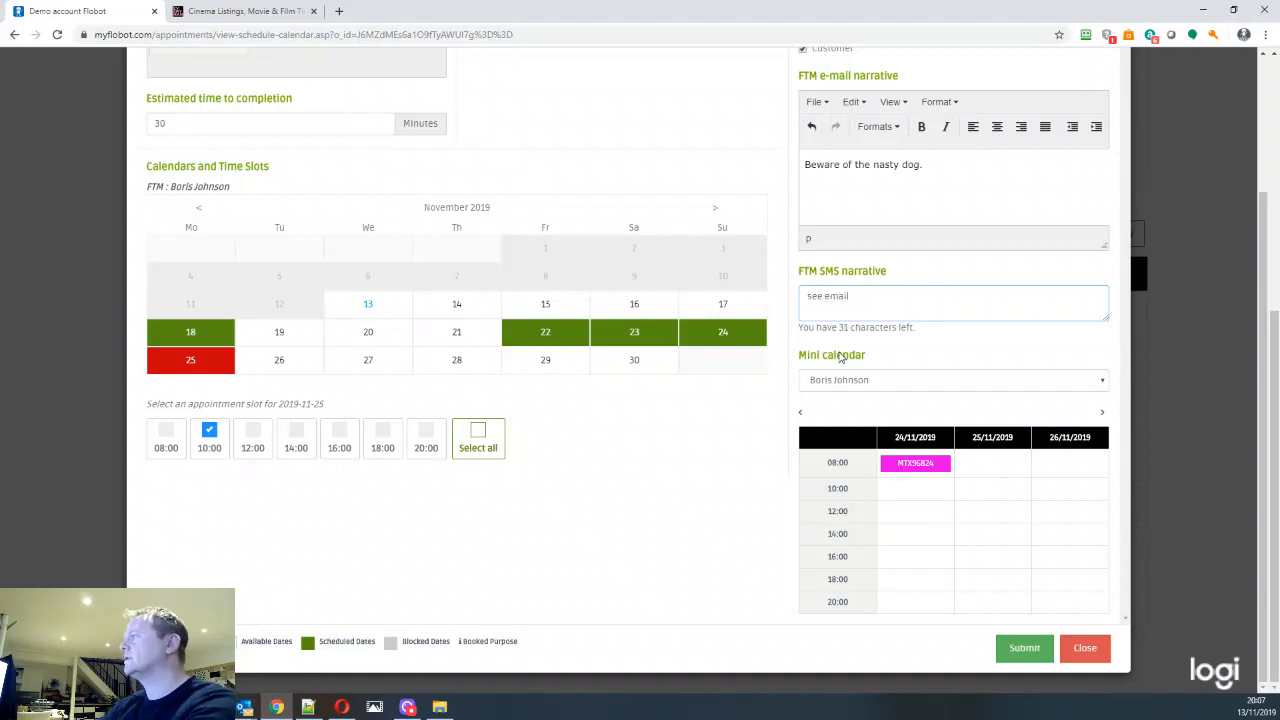
pyautogui.click(1022, 648)
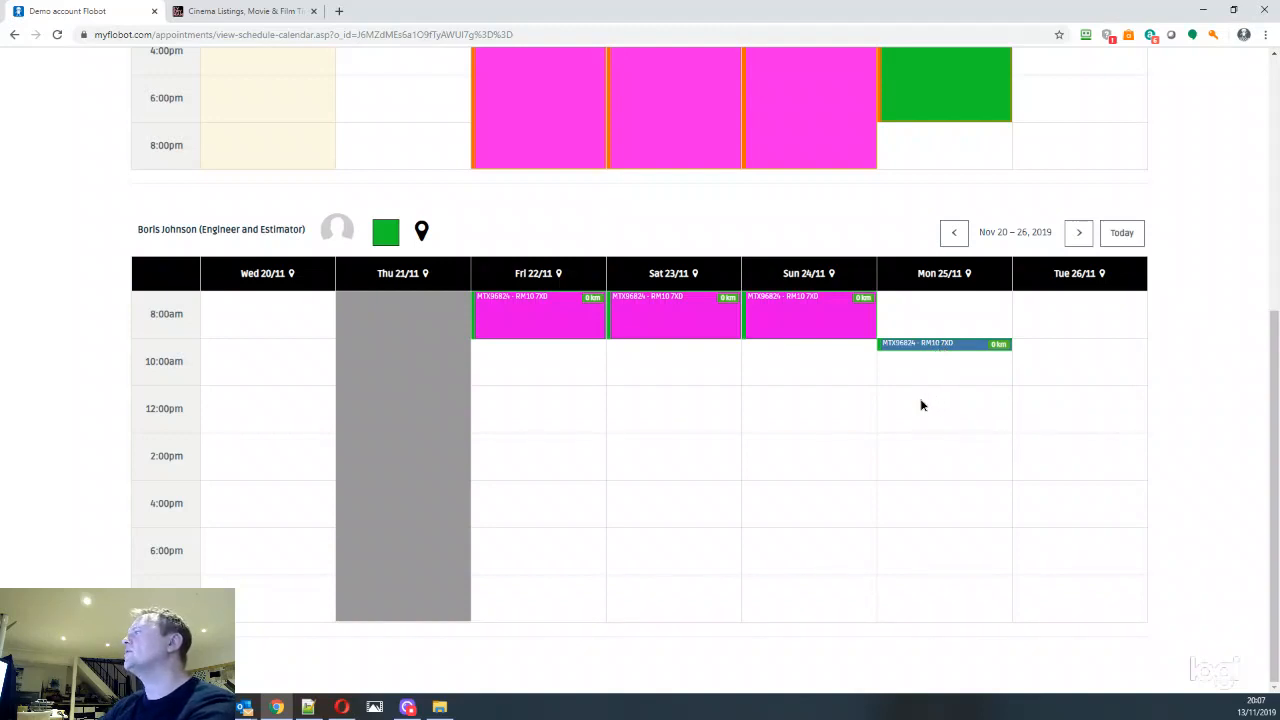
# Start a Job or project appointment at 12:00 on 25/11/2019 with the field team member's e-mail alert turned off
pyautogui.click(922, 405)
pyautogui.click(935, 362)
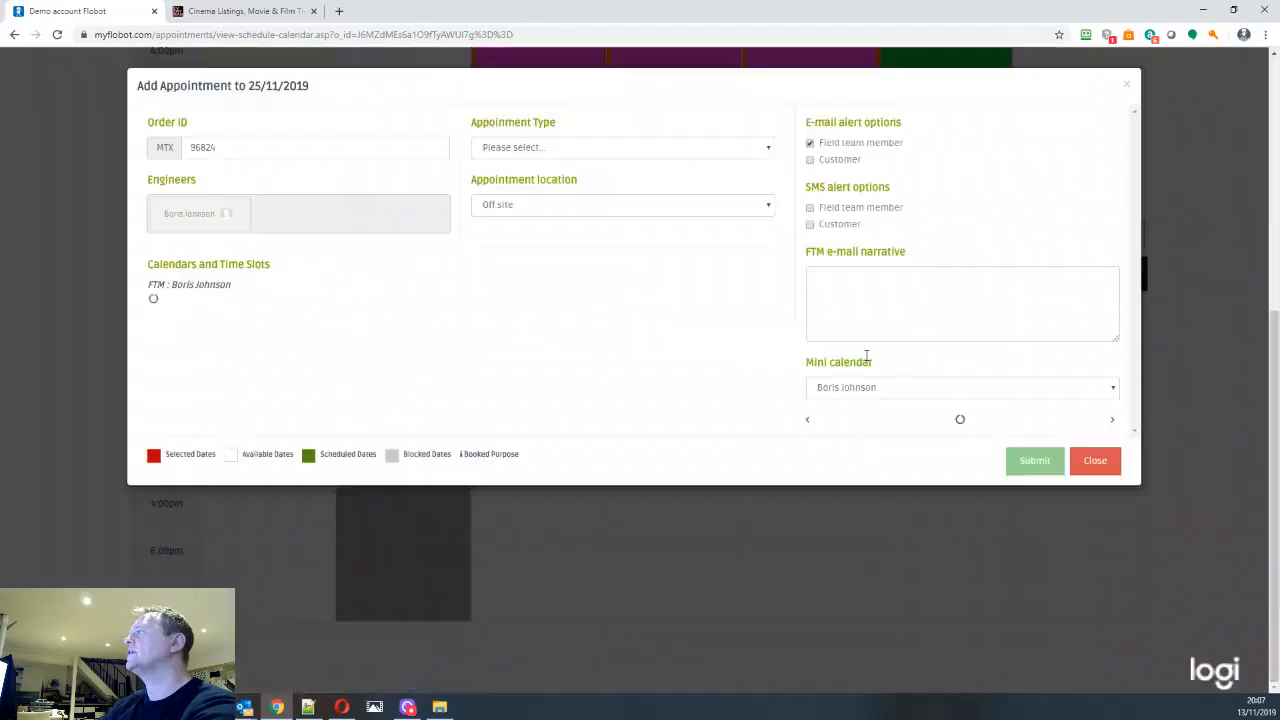
pyautogui.click(549, 150)
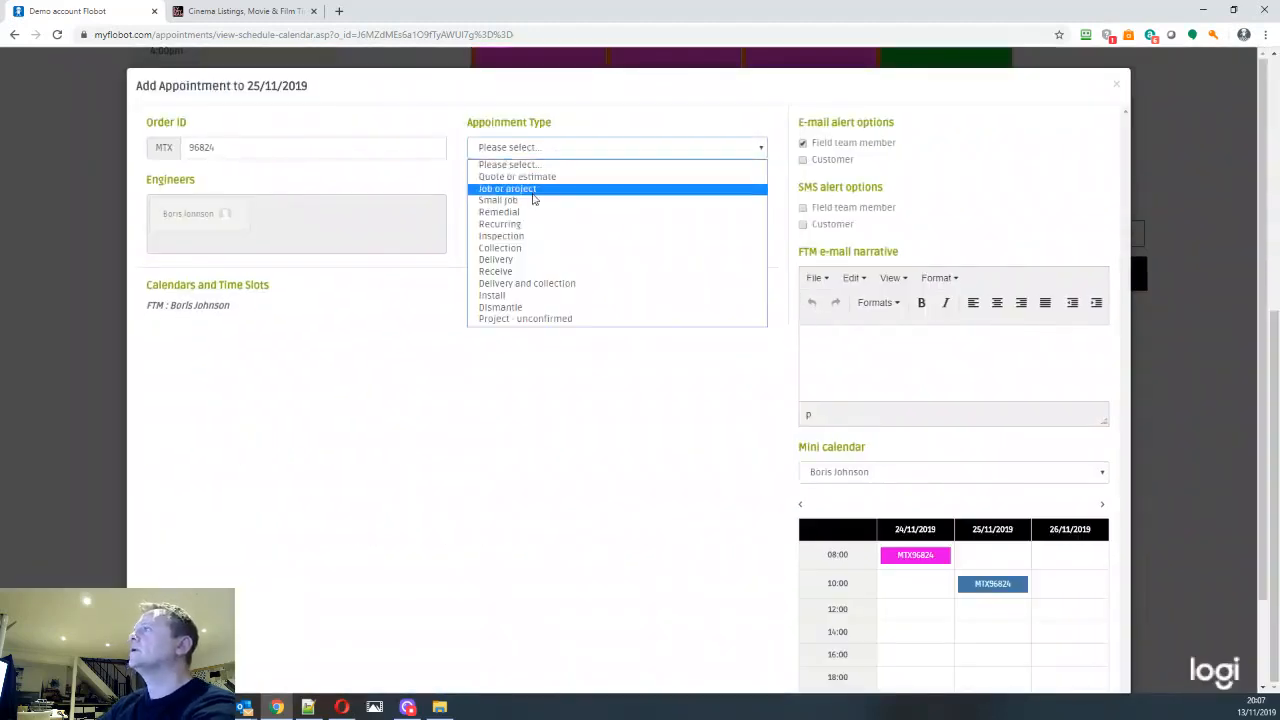
pyautogui.click(533, 190)
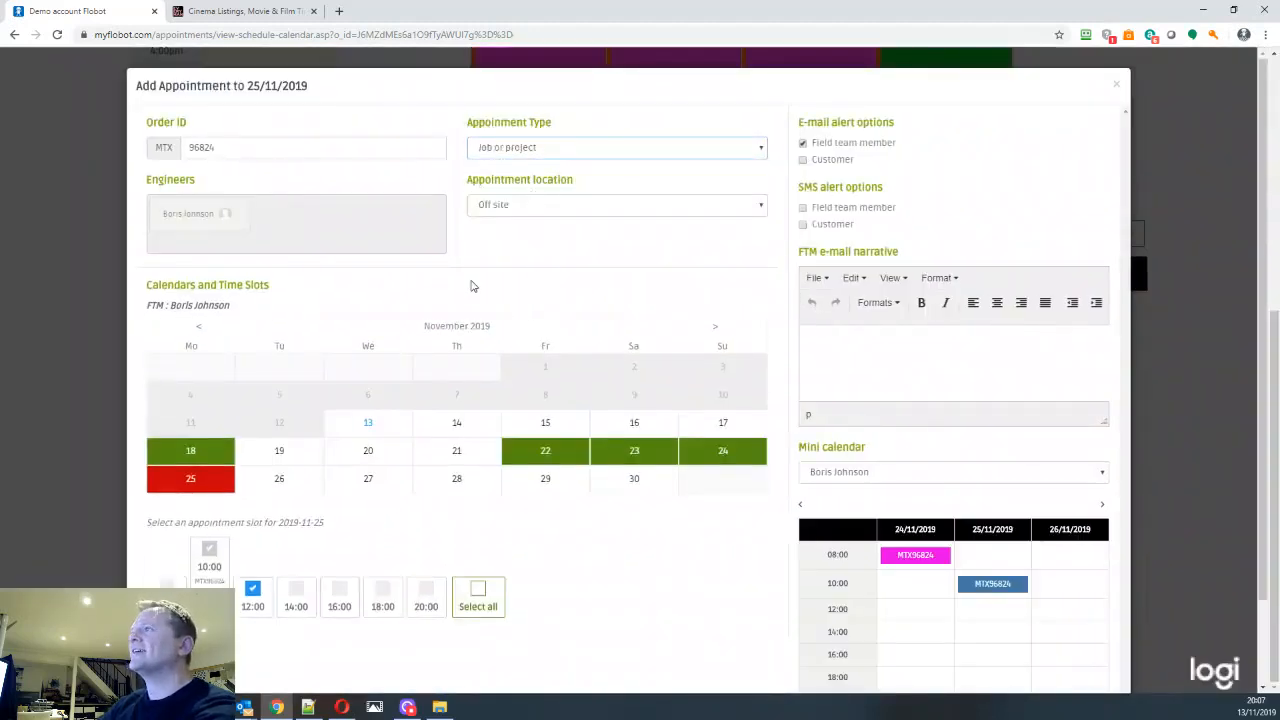
pyautogui.click(803, 146)
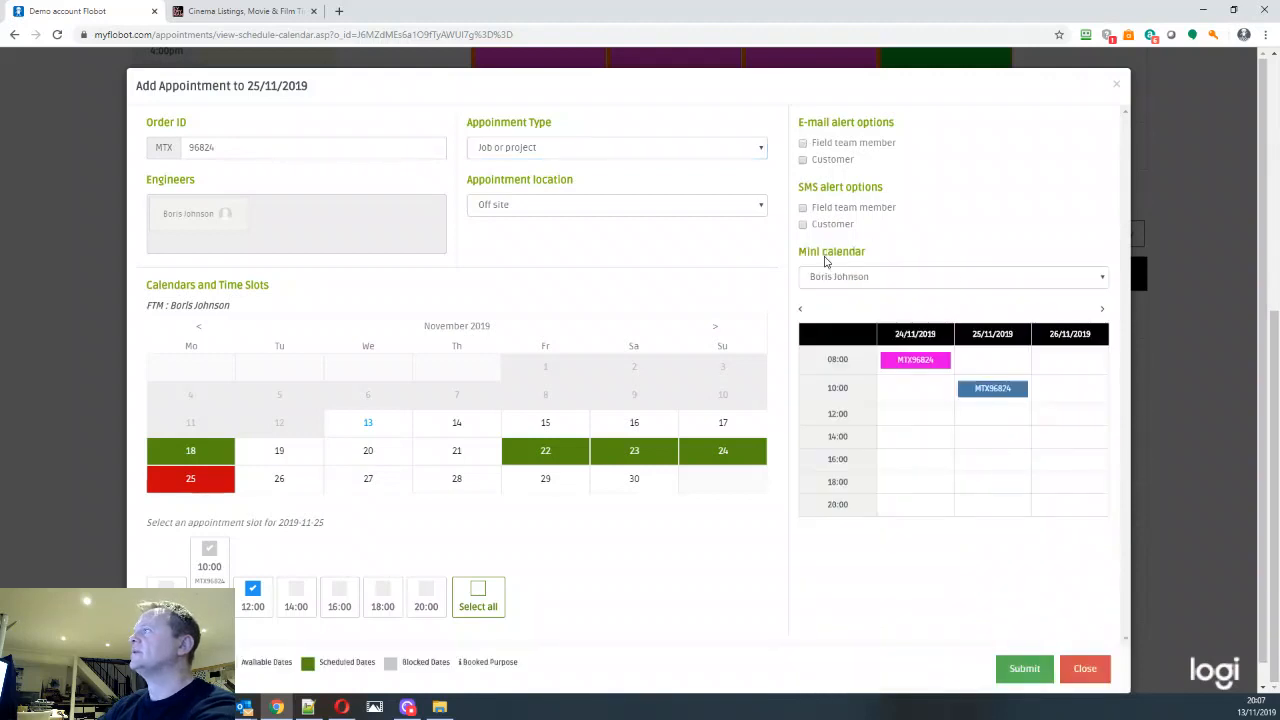
# Add the 14:00, 16:00 and 18:00 slots to the job appointment
pyautogui.scroll(-1, 560, 560)
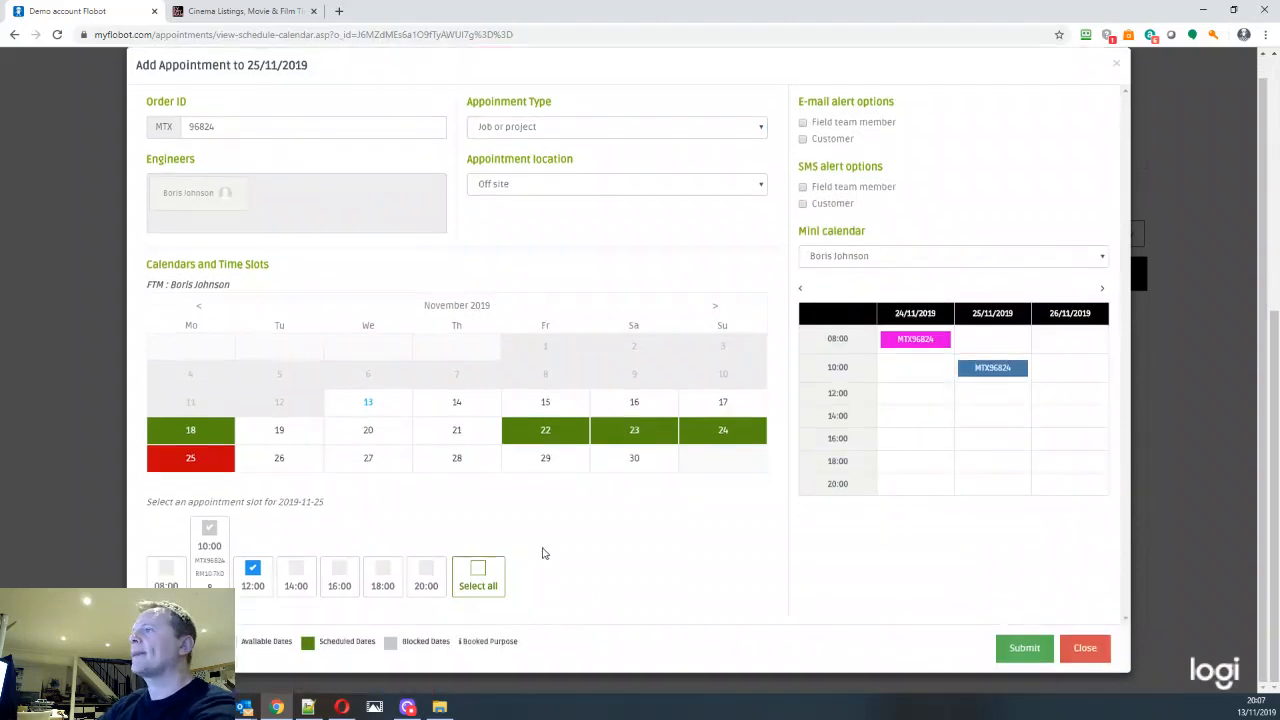
pyautogui.click(296, 570)
pyautogui.click(339, 570)
pyautogui.click(390, 572)
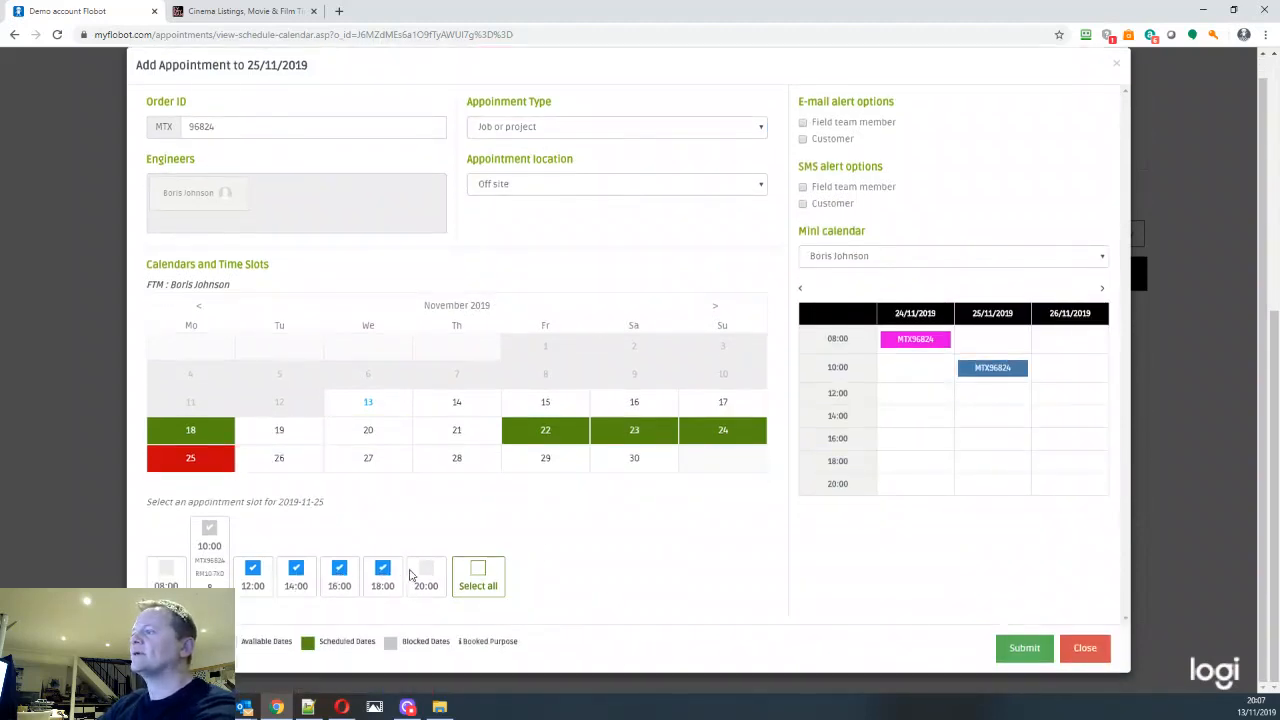
# Enable the customer's SMS and e-mail alerts and submit the job appointment
pyautogui.scroll(1, 697, 585)
pyautogui.scroll(-1, 702, 575)
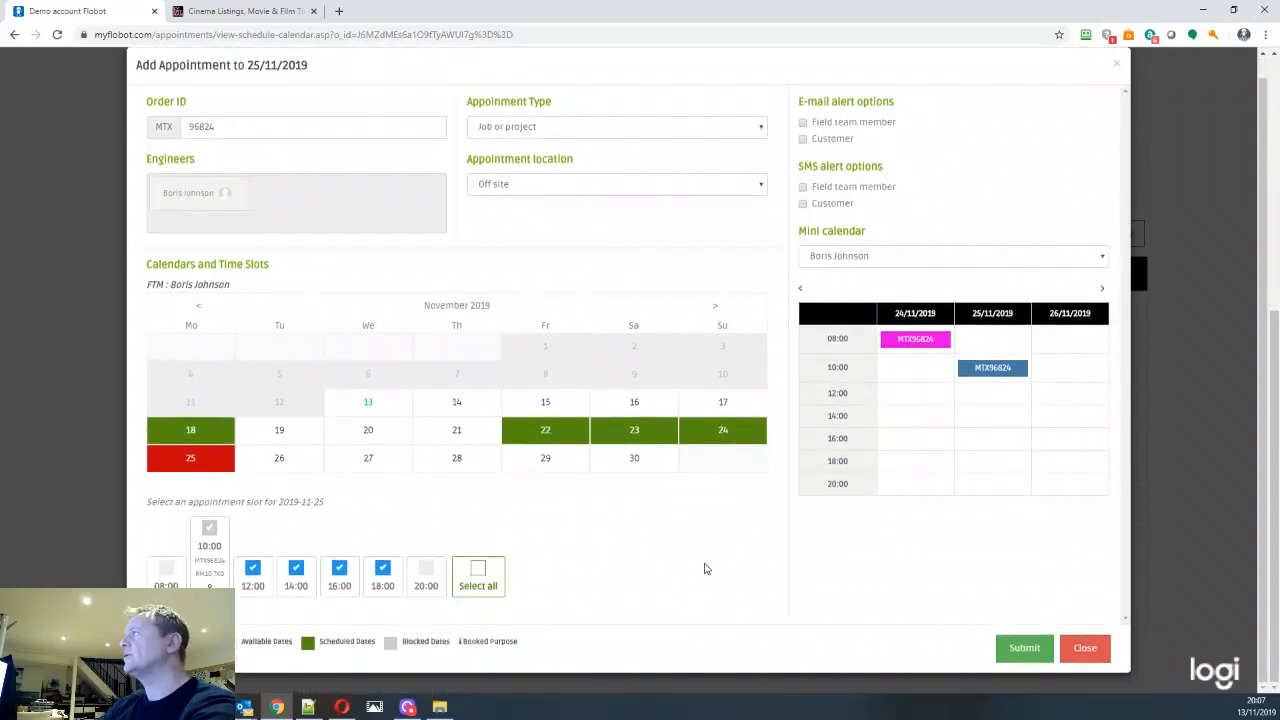
pyautogui.click(803, 139)
pyautogui.click(1030, 652)
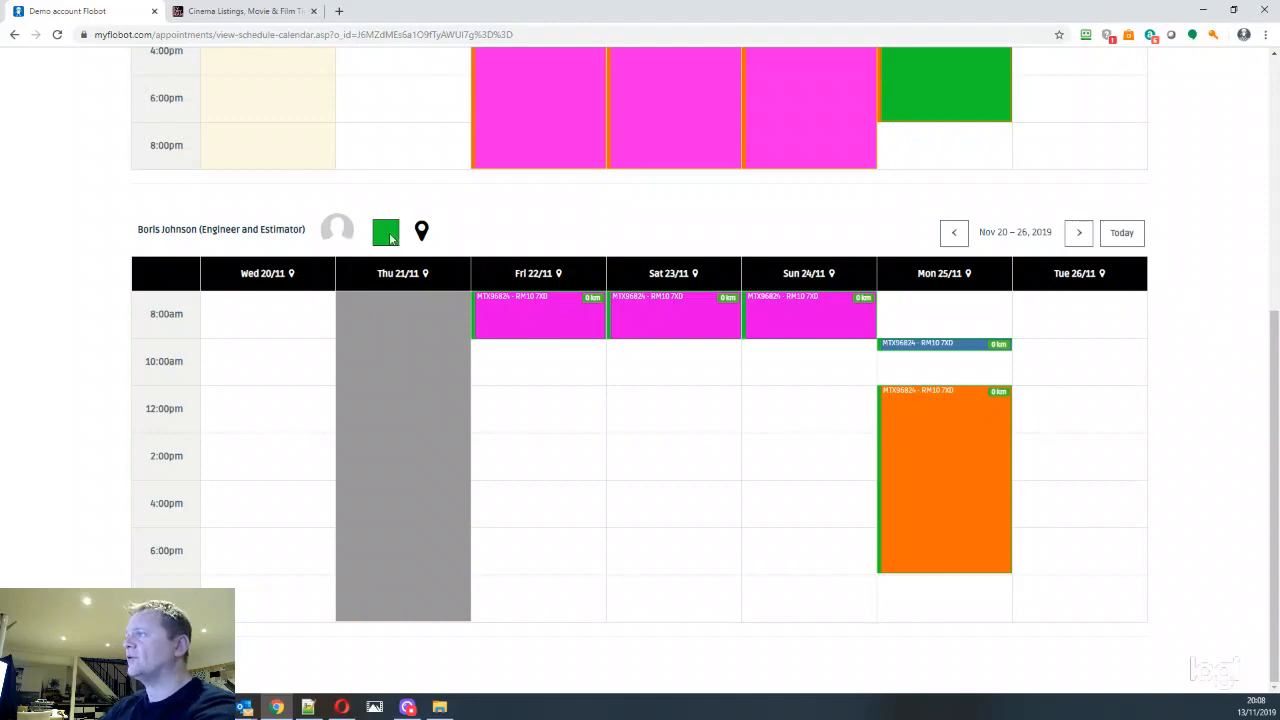
# Compare the appointment colours in the all-FTMs calendar with those in the engineer's own schedule
pyautogui.scroll(4, 960, 200)
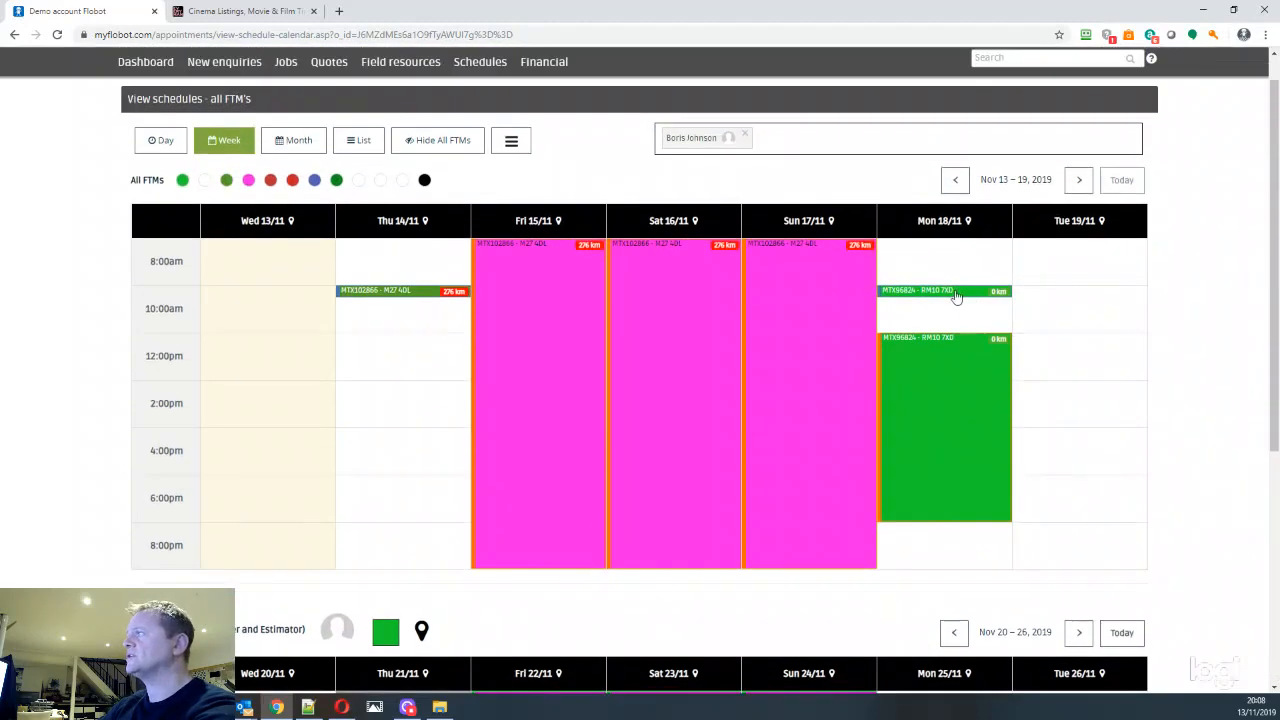
pyautogui.scroll(-3, 960, 300)
pyautogui.scroll(1, 934, 140)
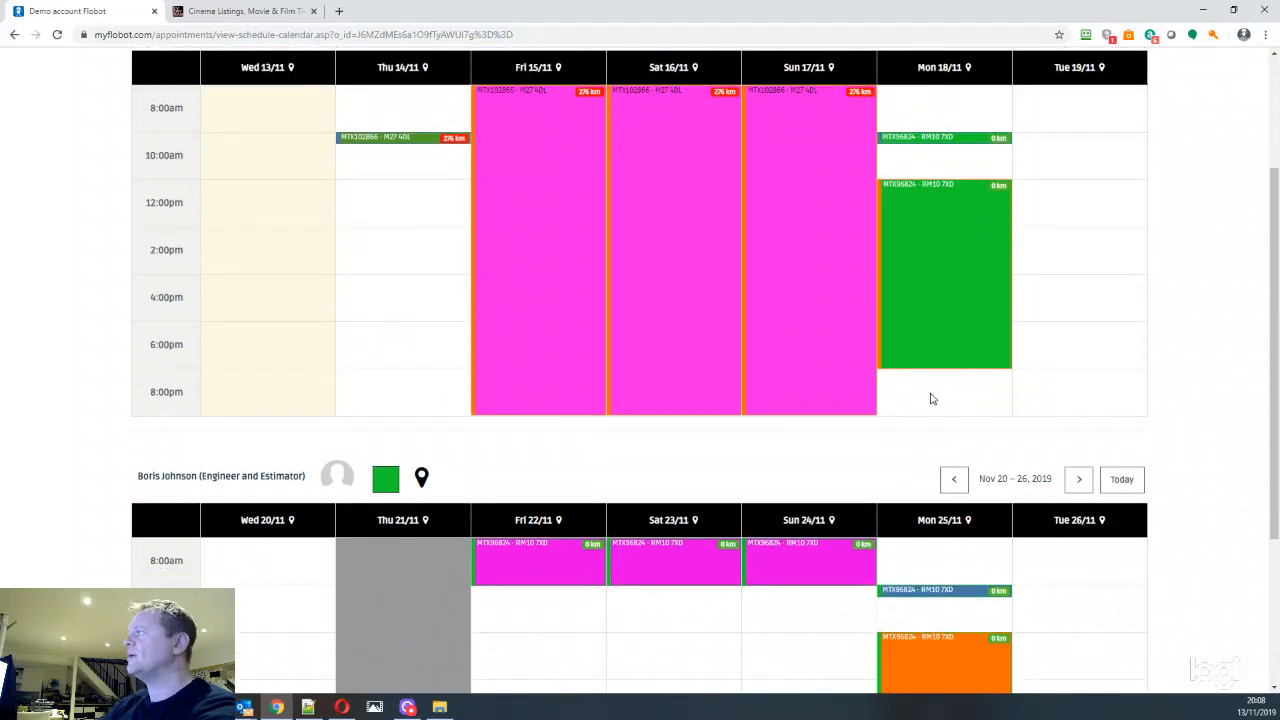
pyautogui.scroll(-3, 930, 399)
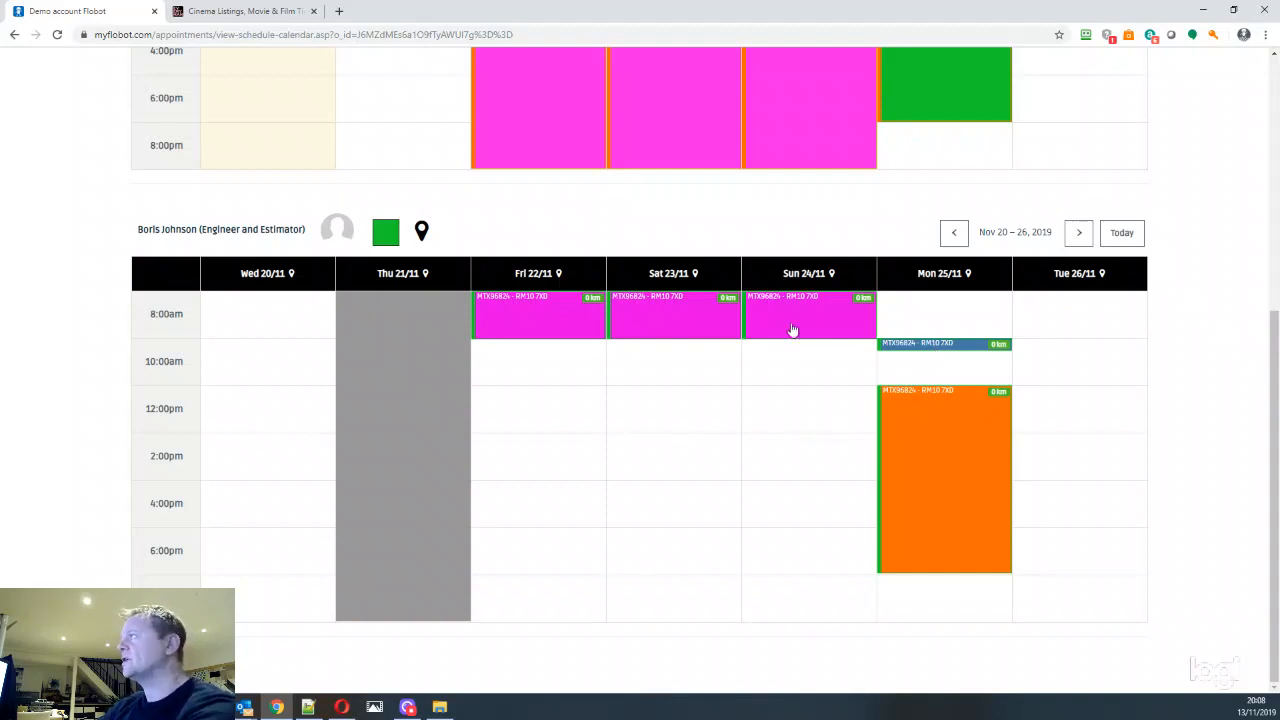
pyautogui.scroll(3, 790, 330)
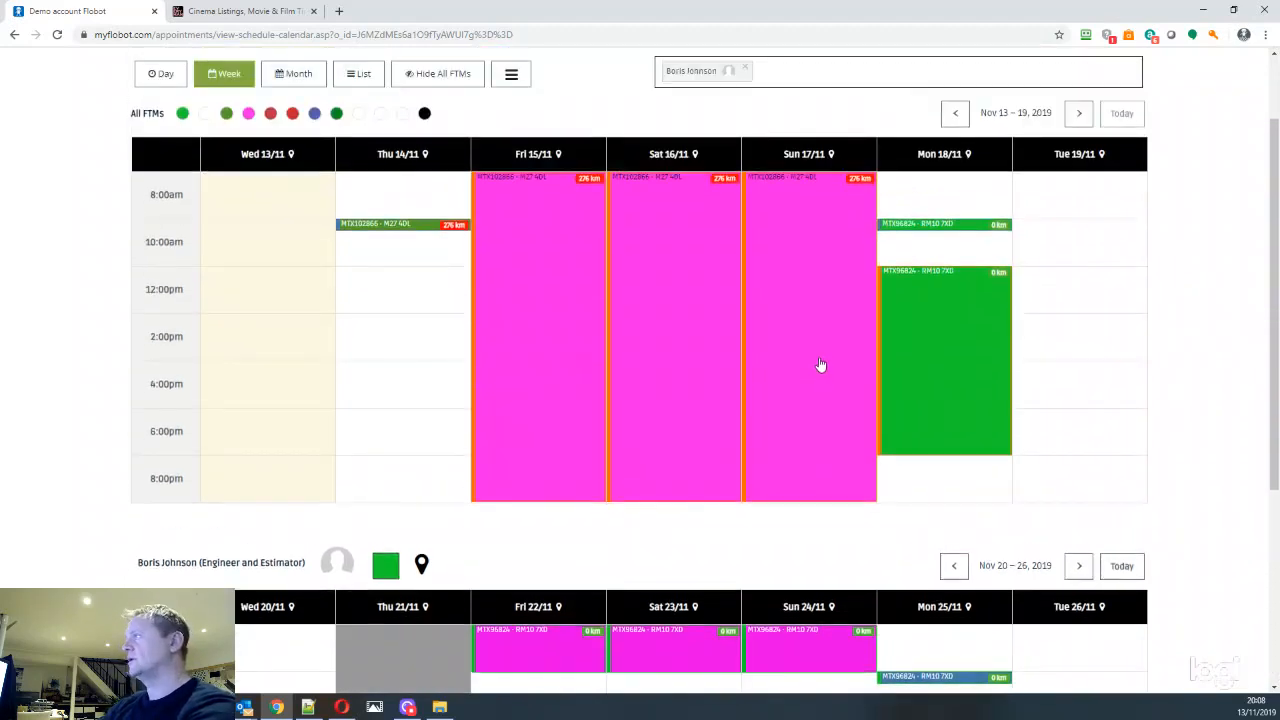
pyautogui.scroll(-3, 818, 368)
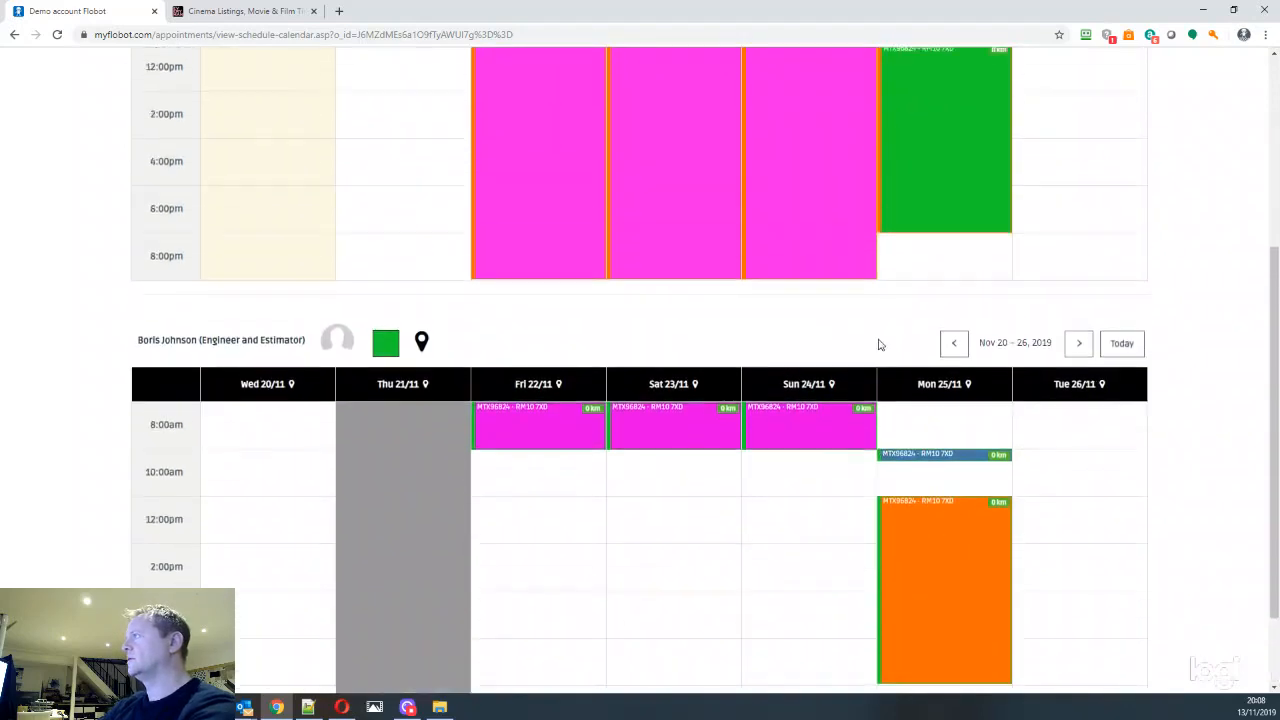
pyautogui.scroll(5, 877, 343)
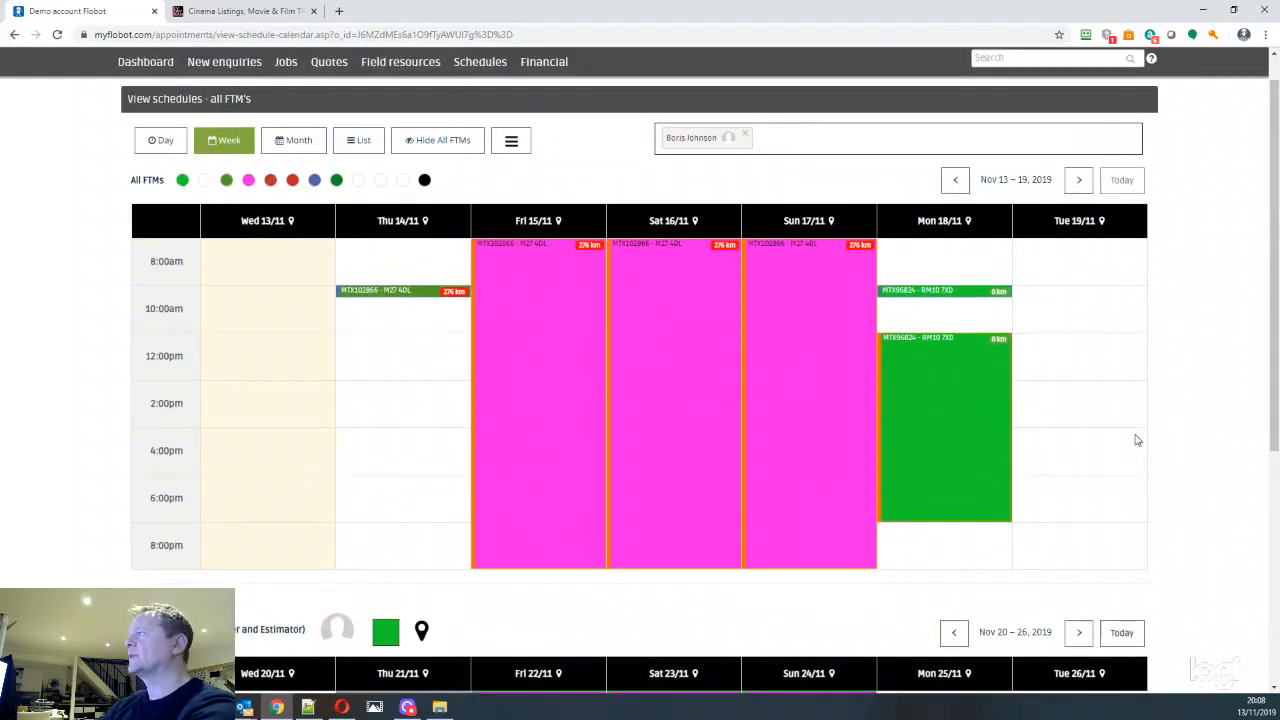
pyautogui.scroll(-3, 1137, 437)
pyautogui.scroll(-1, 1137, 421)
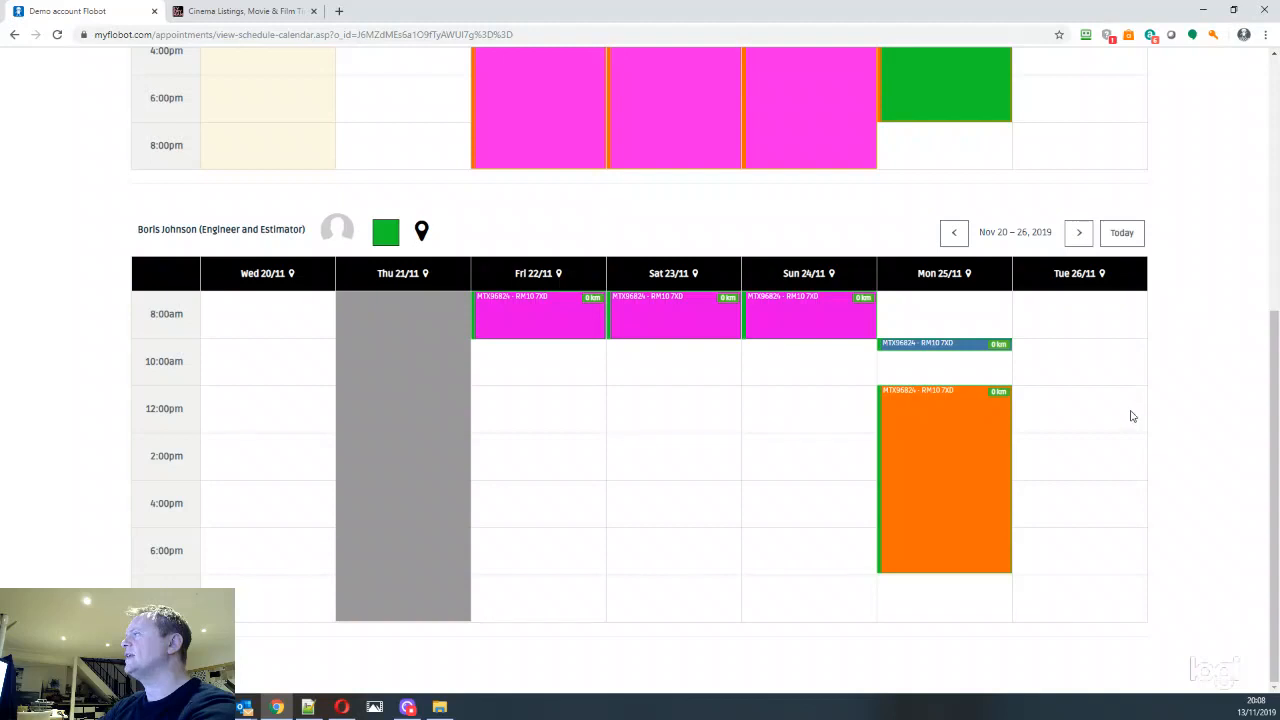
pyautogui.scroll(3, 1132, 416)
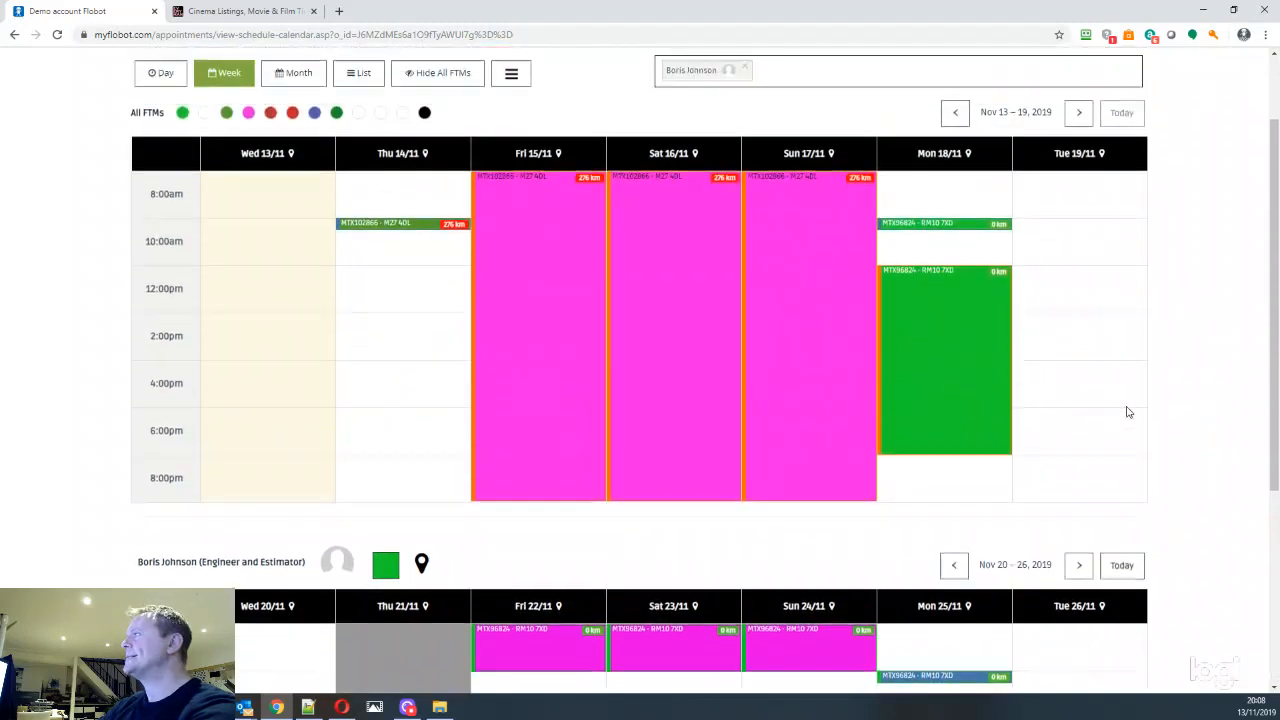